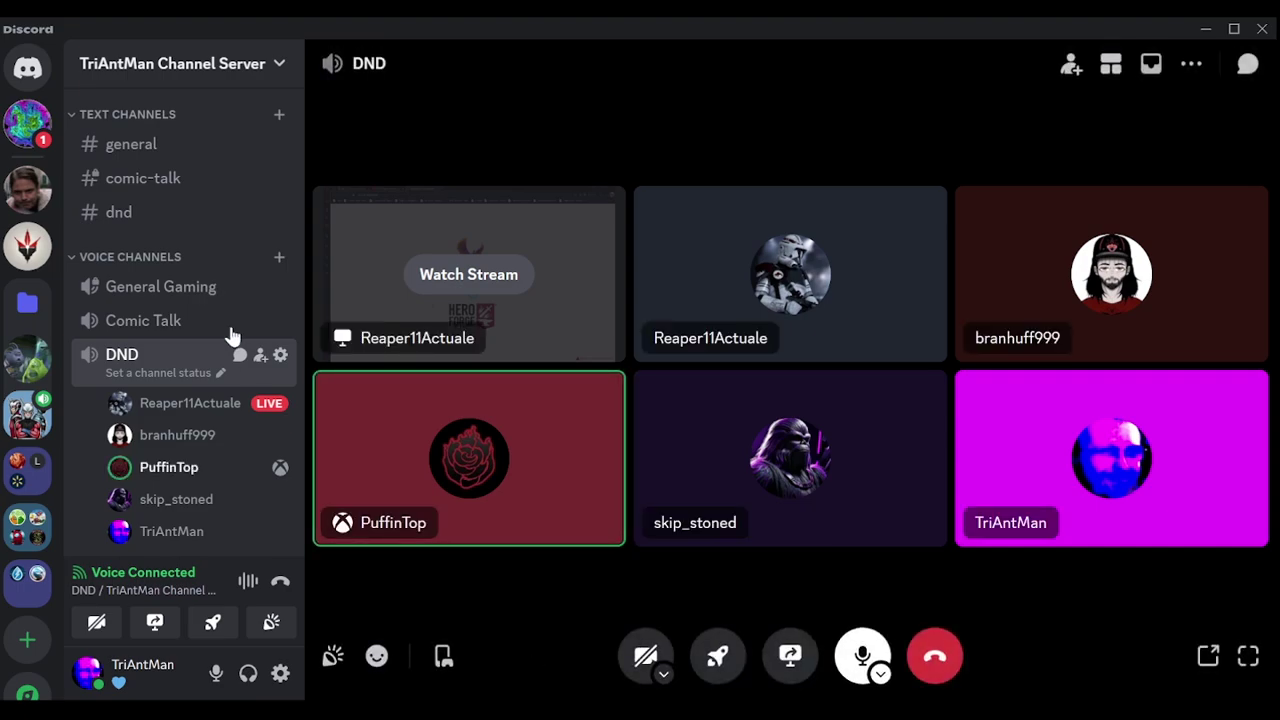
left_click(28, 123)
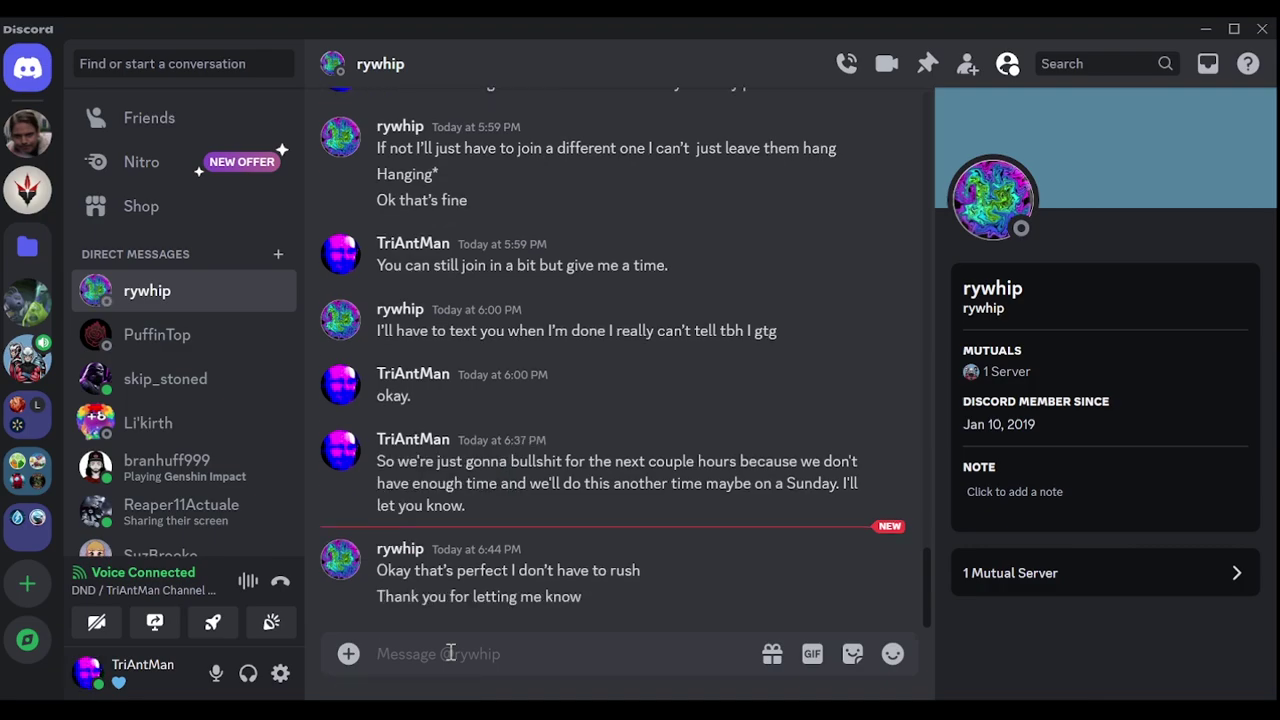
type("Ye.")
key("Return")
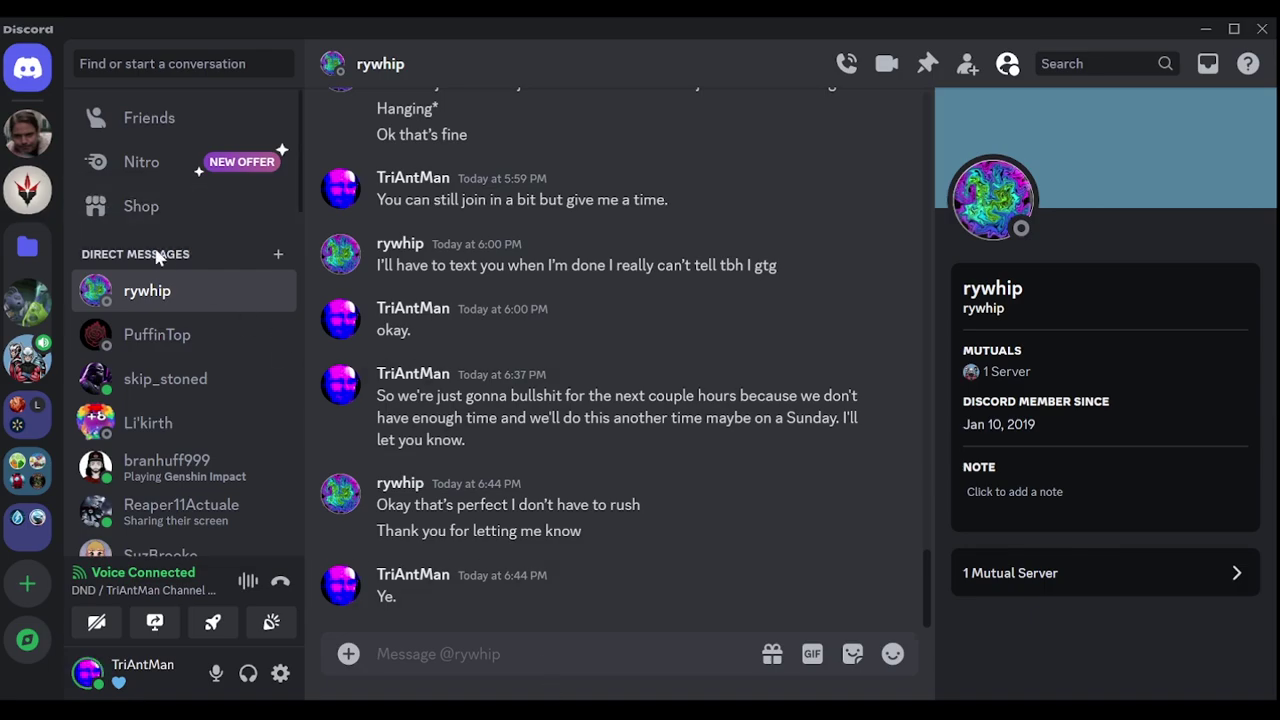
left_click(166, 467)
right_click(478, 653)
left_click(510, 630)
key("Return")
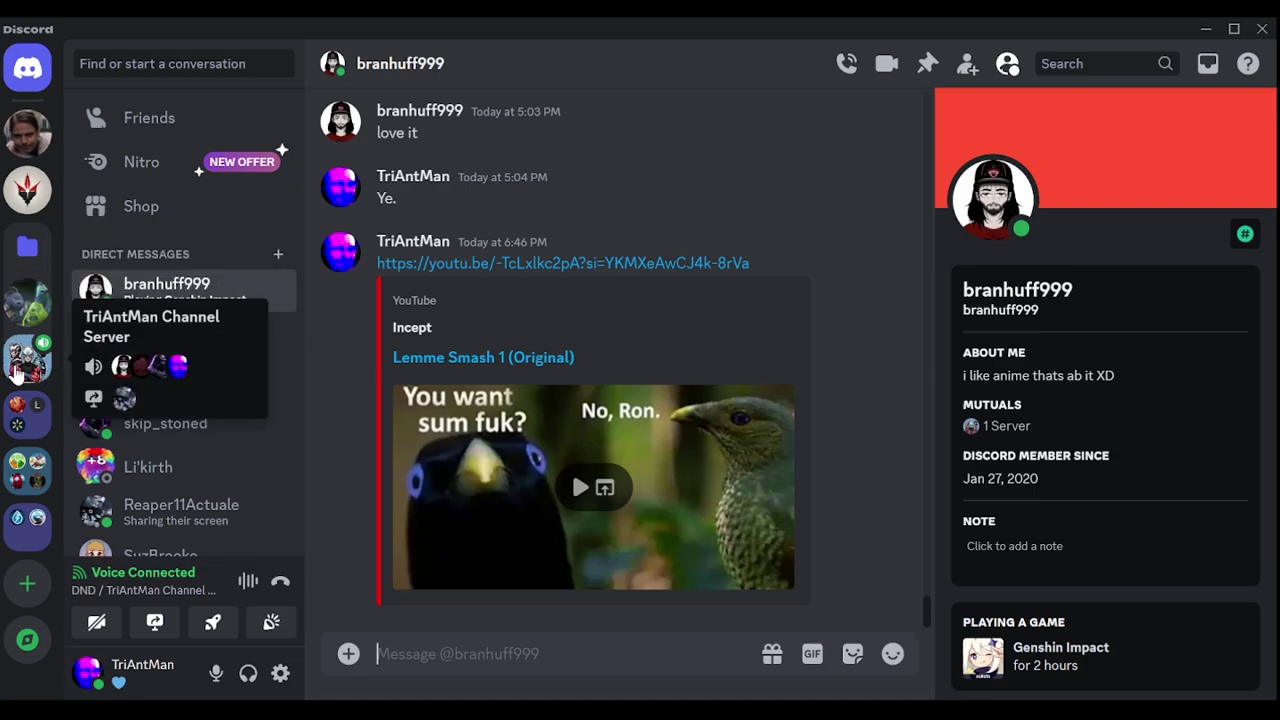
left_click(28, 305)
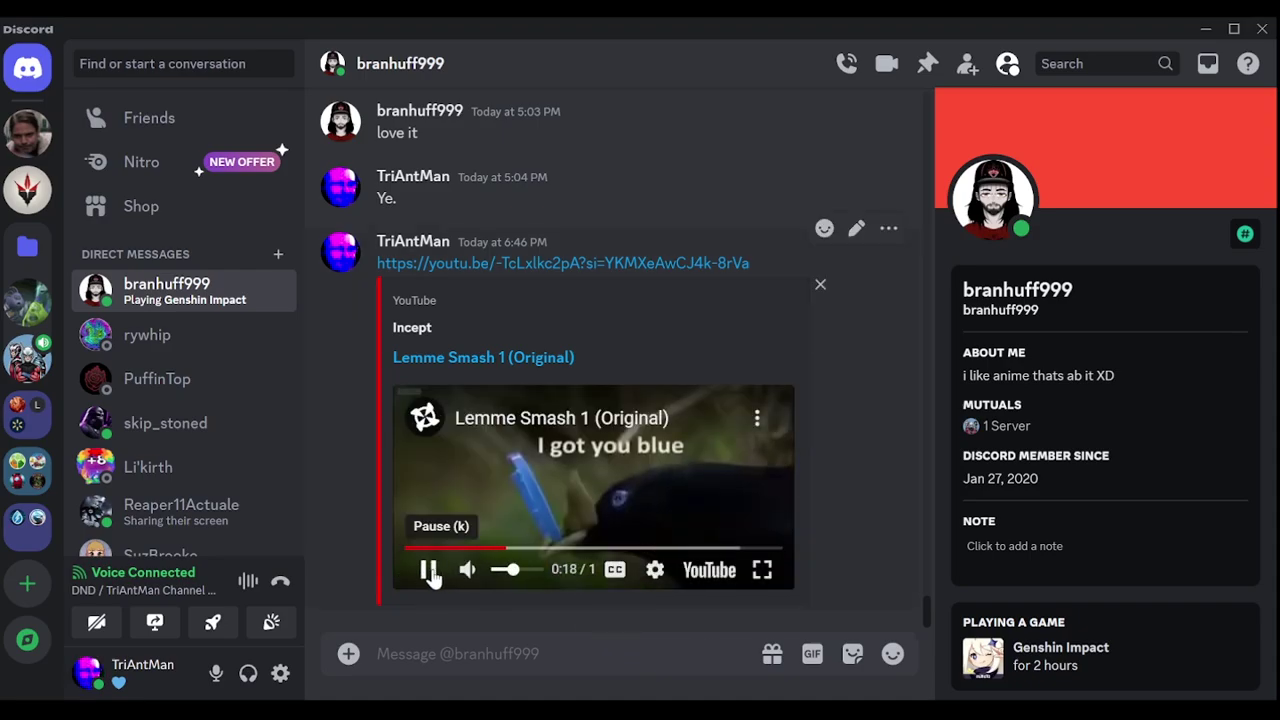
left_click(427, 569)
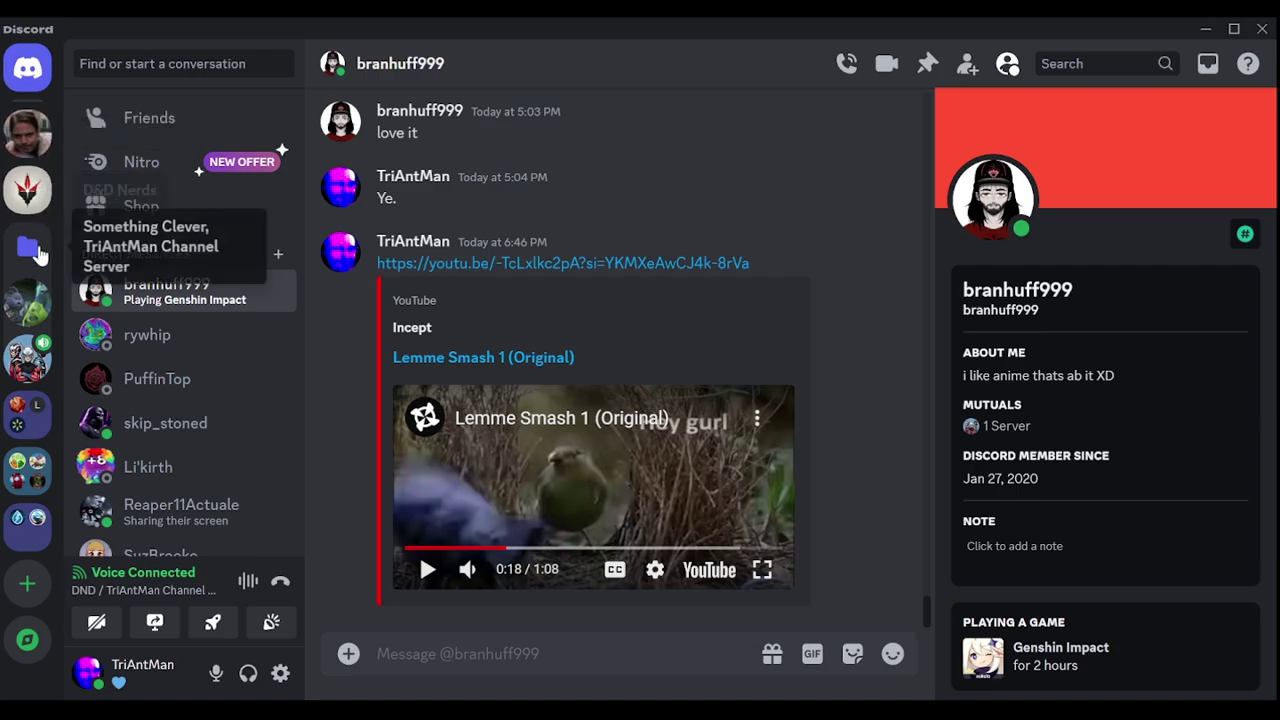
left_click(29, 360)
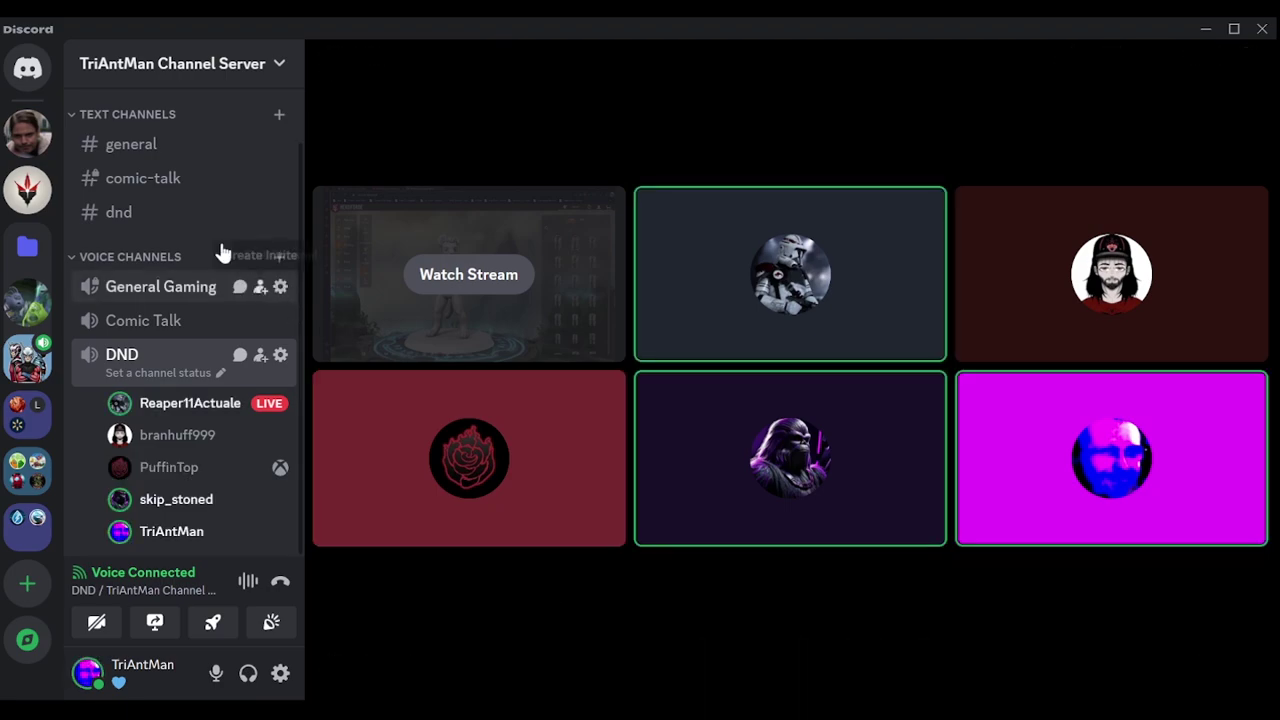
left_click(94, 144)
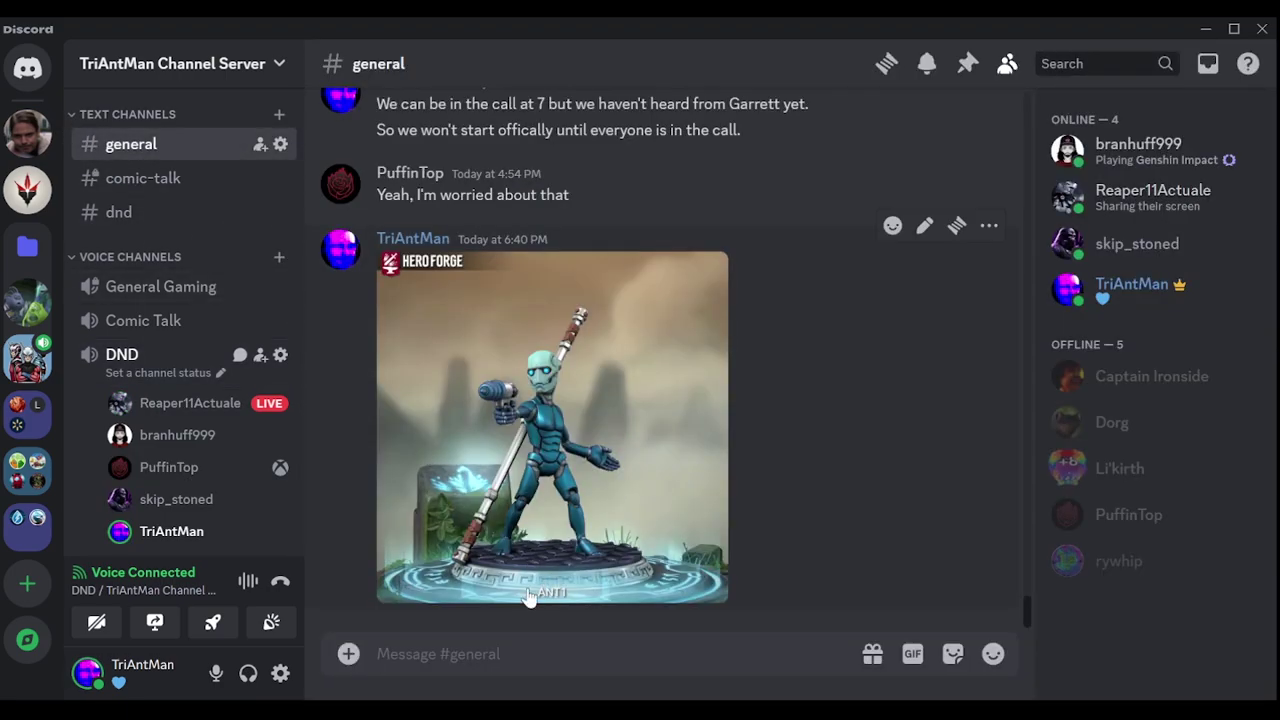
left_click(28, 68)
scroll(550, 400, "up", 3)
scroll(550, 400, "down", 3)
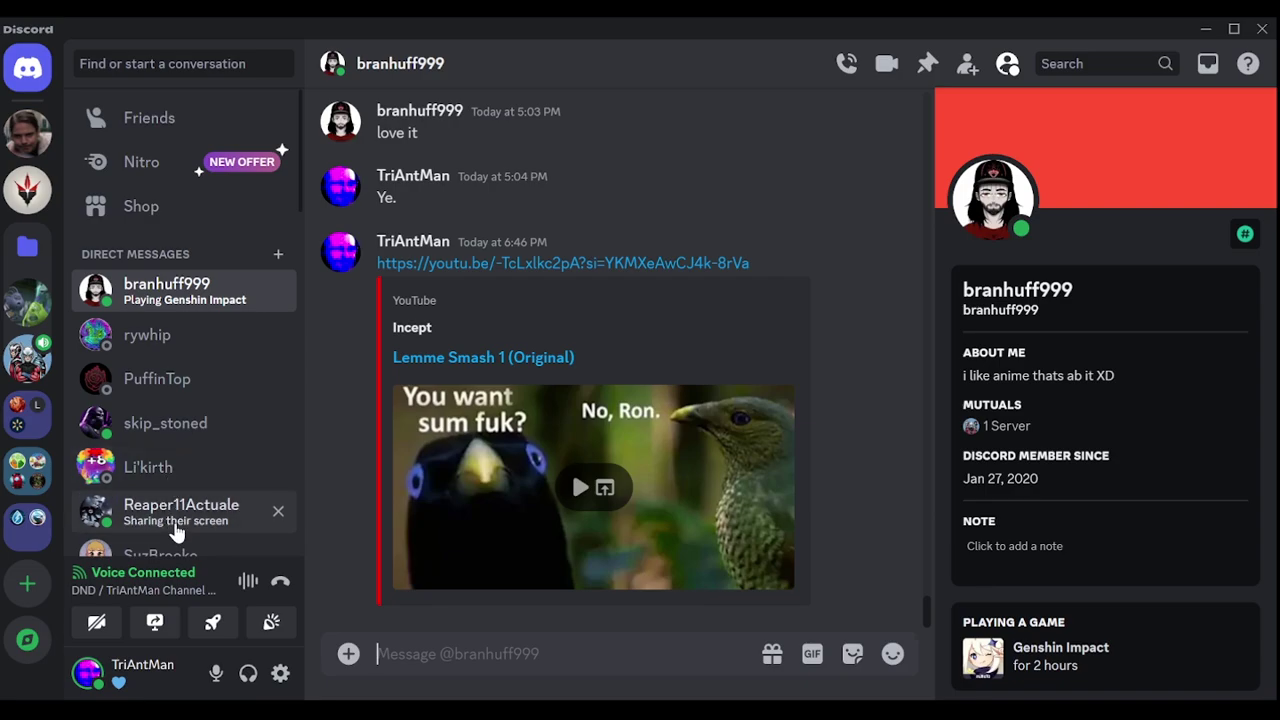
left_click(185, 513)
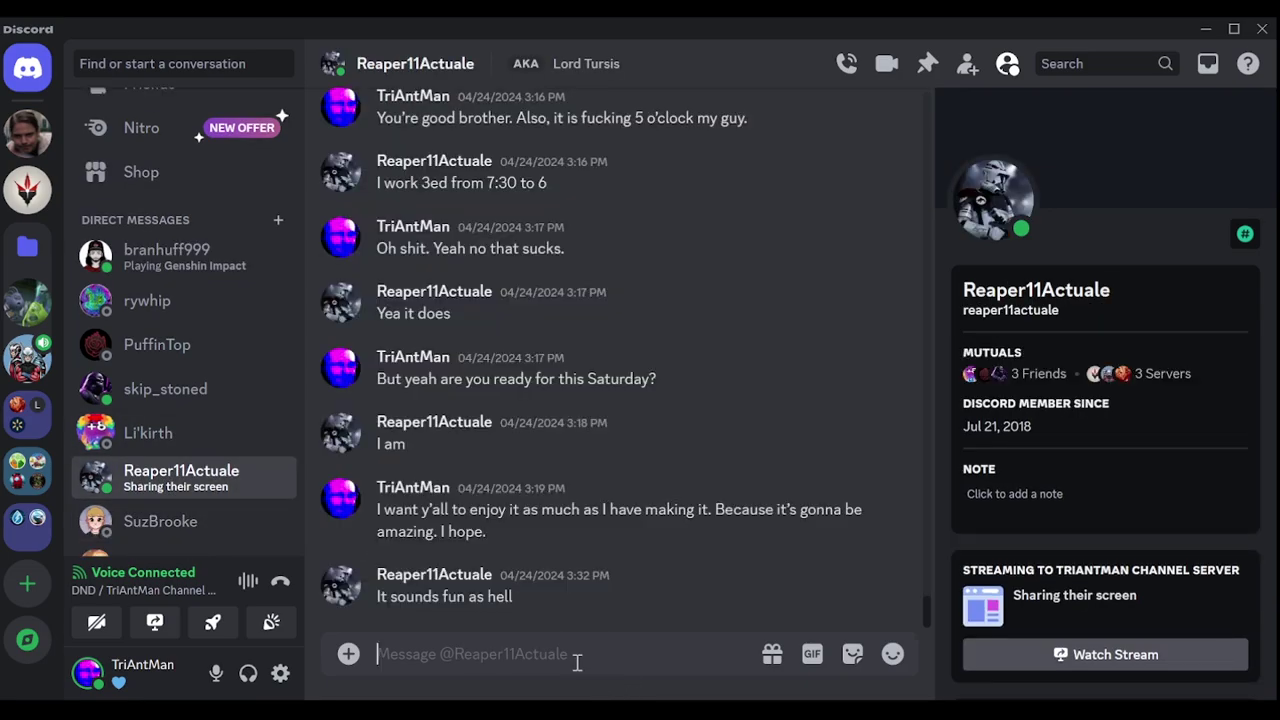
type("Tortle")
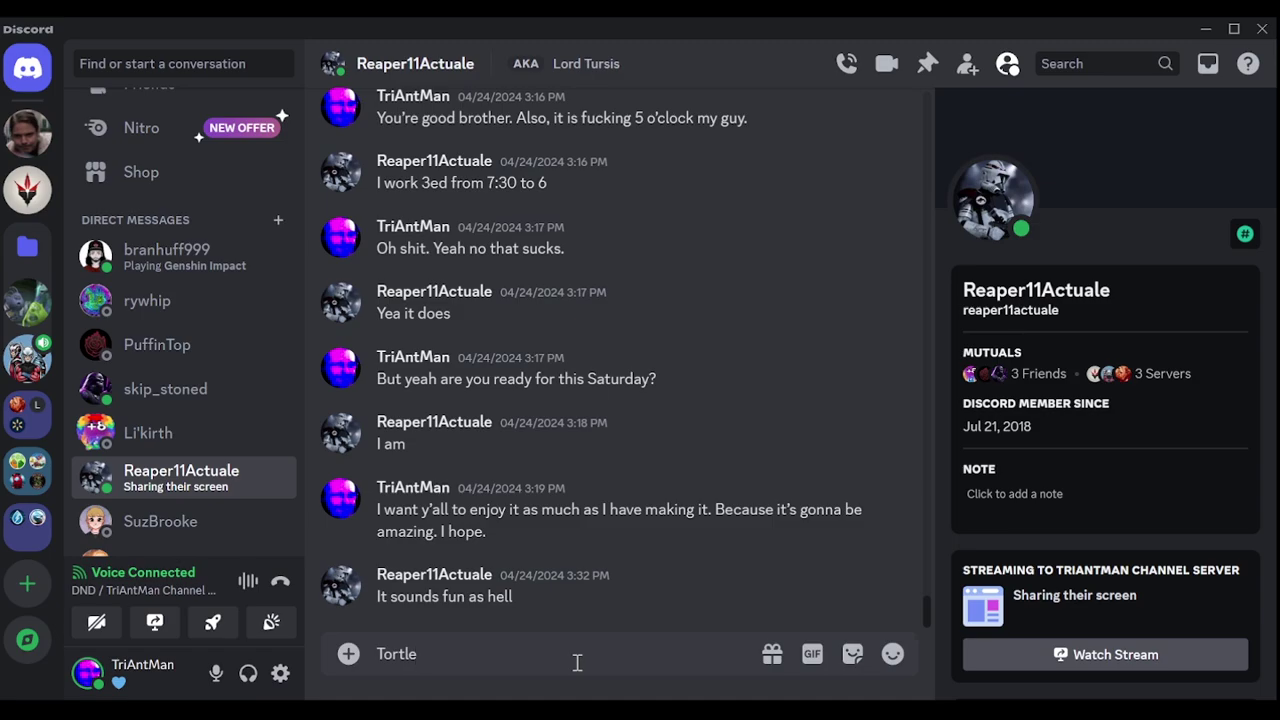
type(".")
key("Return")
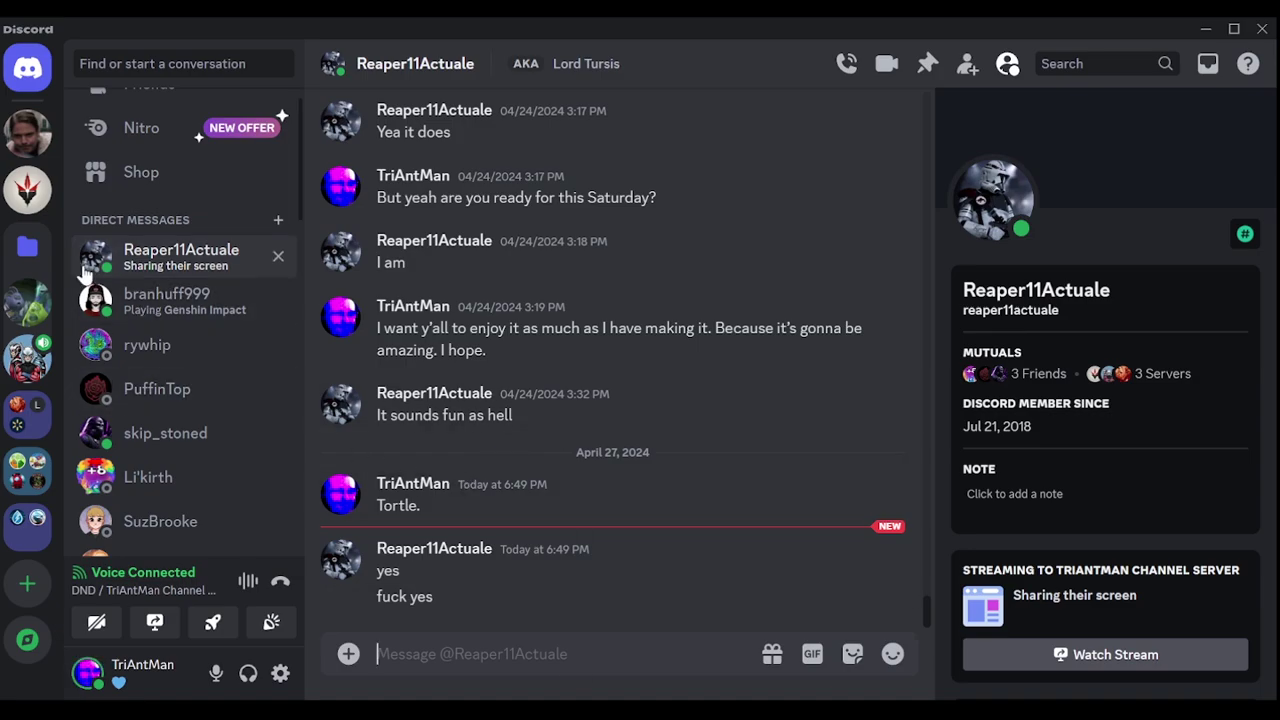
- Open the DND voice channel's call grid showing all five participants
left_click(28, 360)
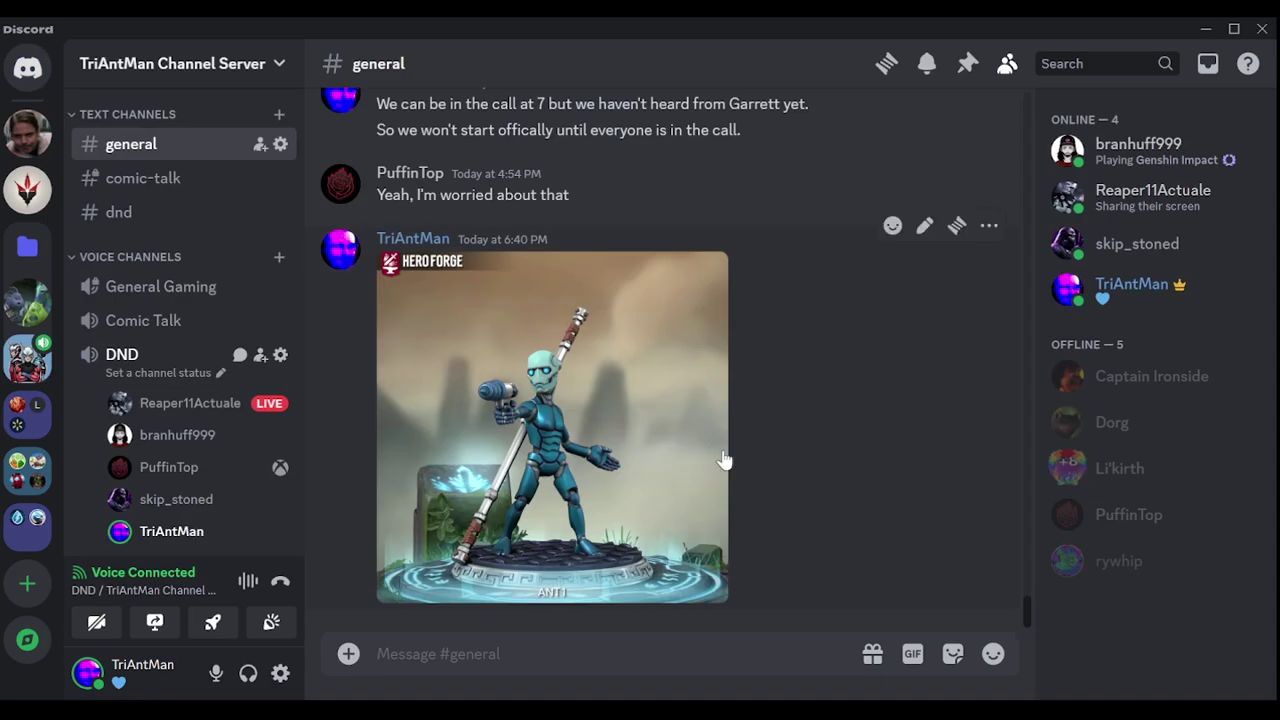
left_click(150, 360)
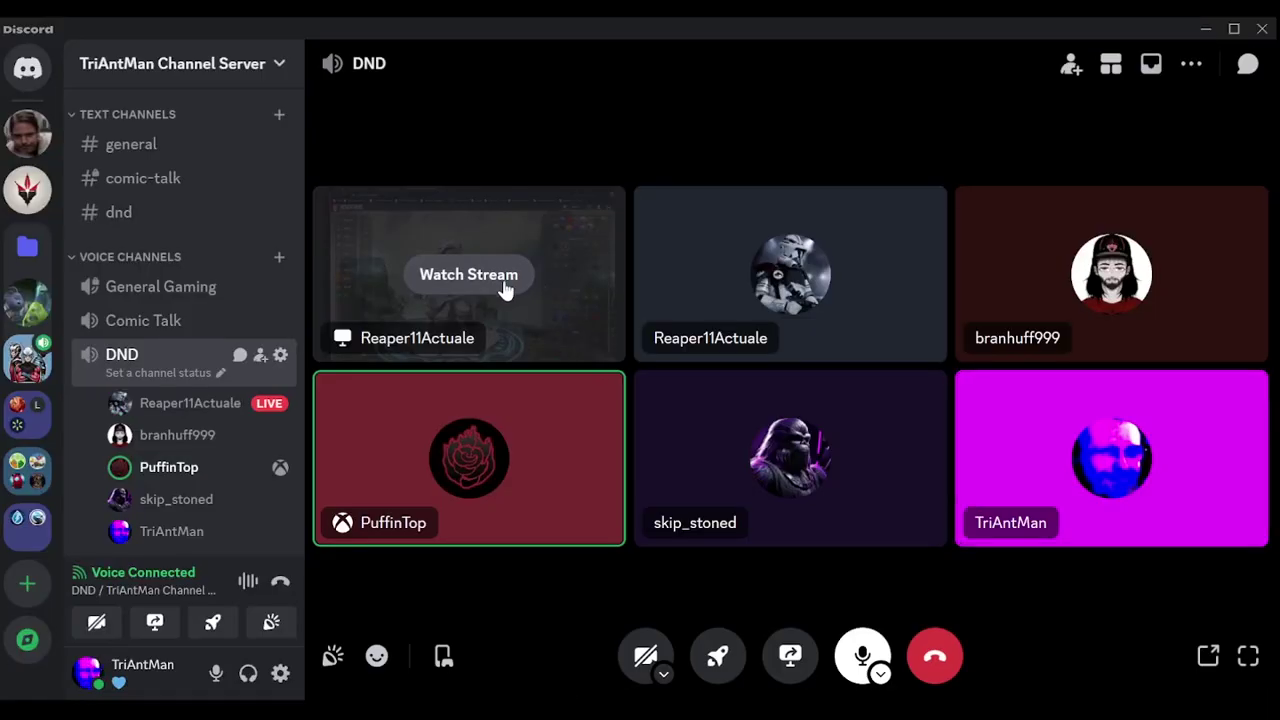
left_click(500, 280)
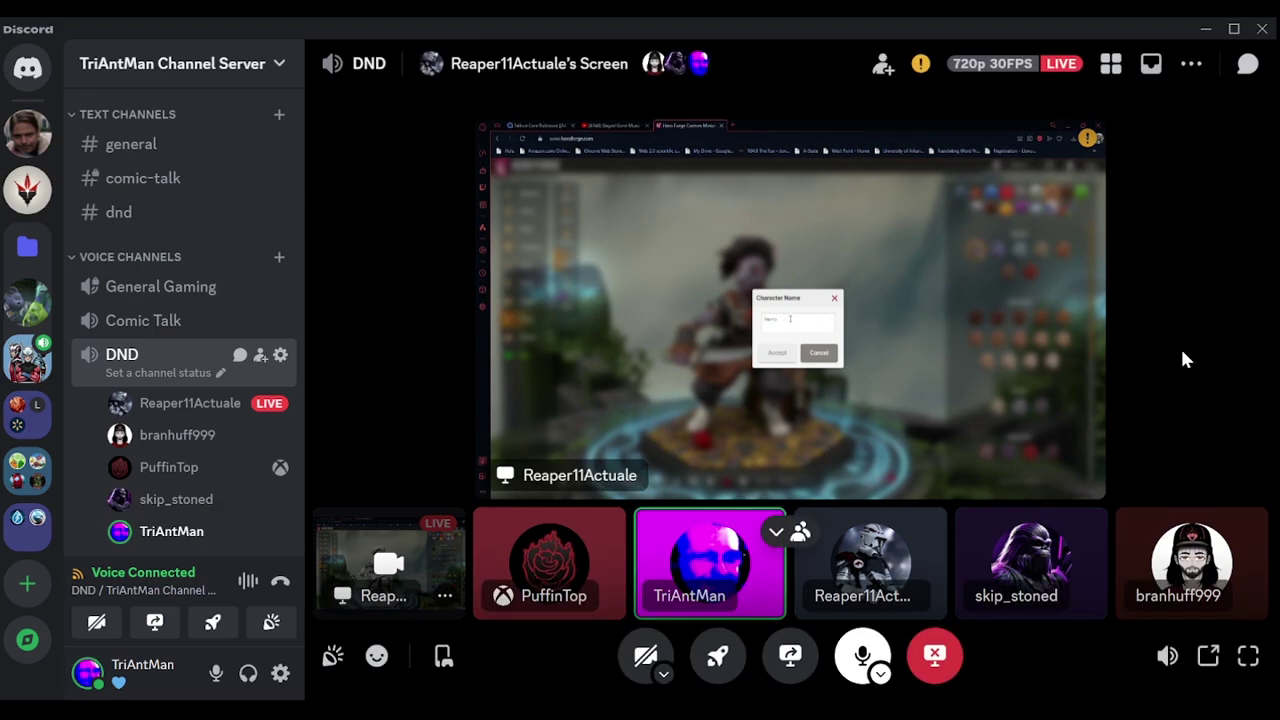
- Stop watching Reaper11Actuale's Hero Forge stream, leaving it as an unwatched tile
left_click(935, 655)
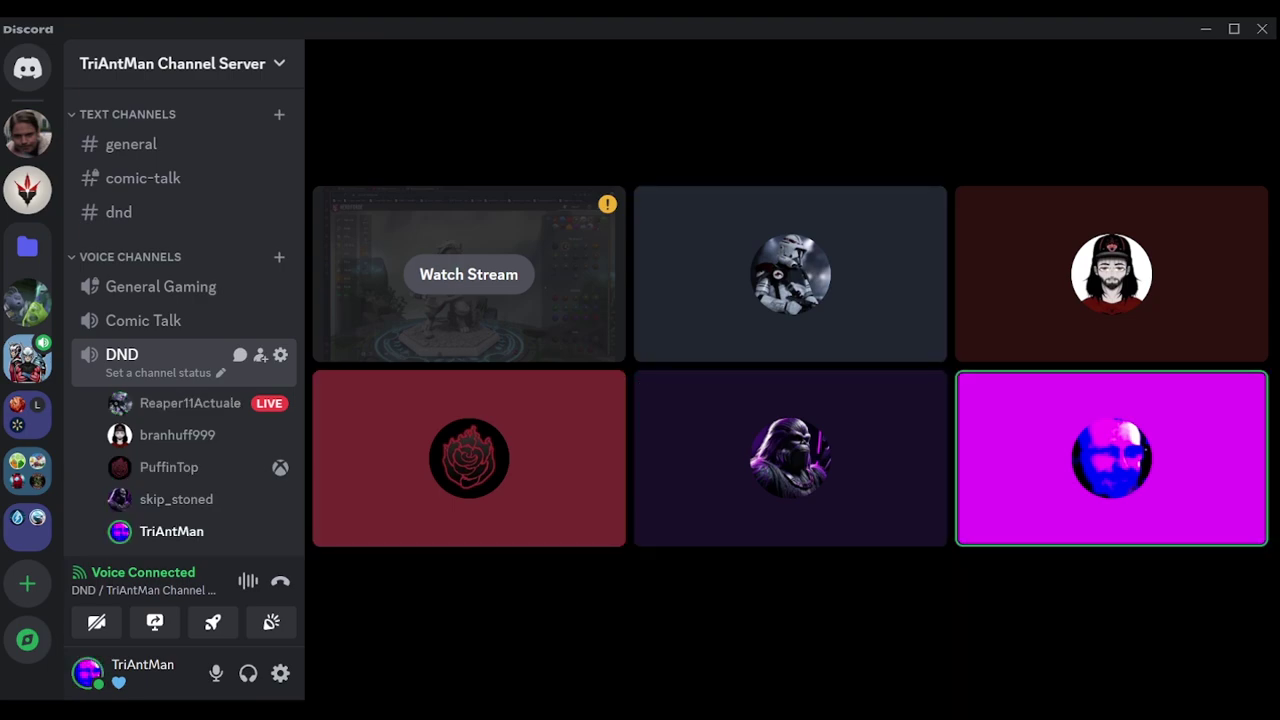
left_click(510, 281)
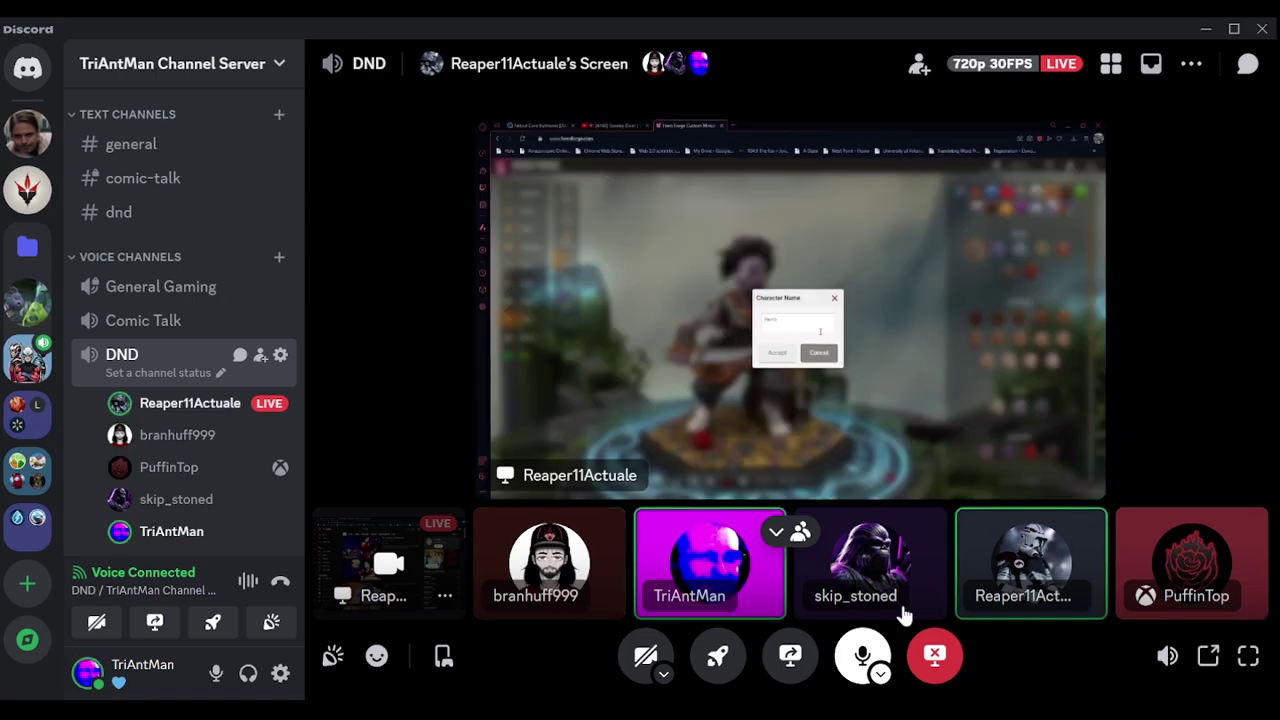
left_click(935, 656)
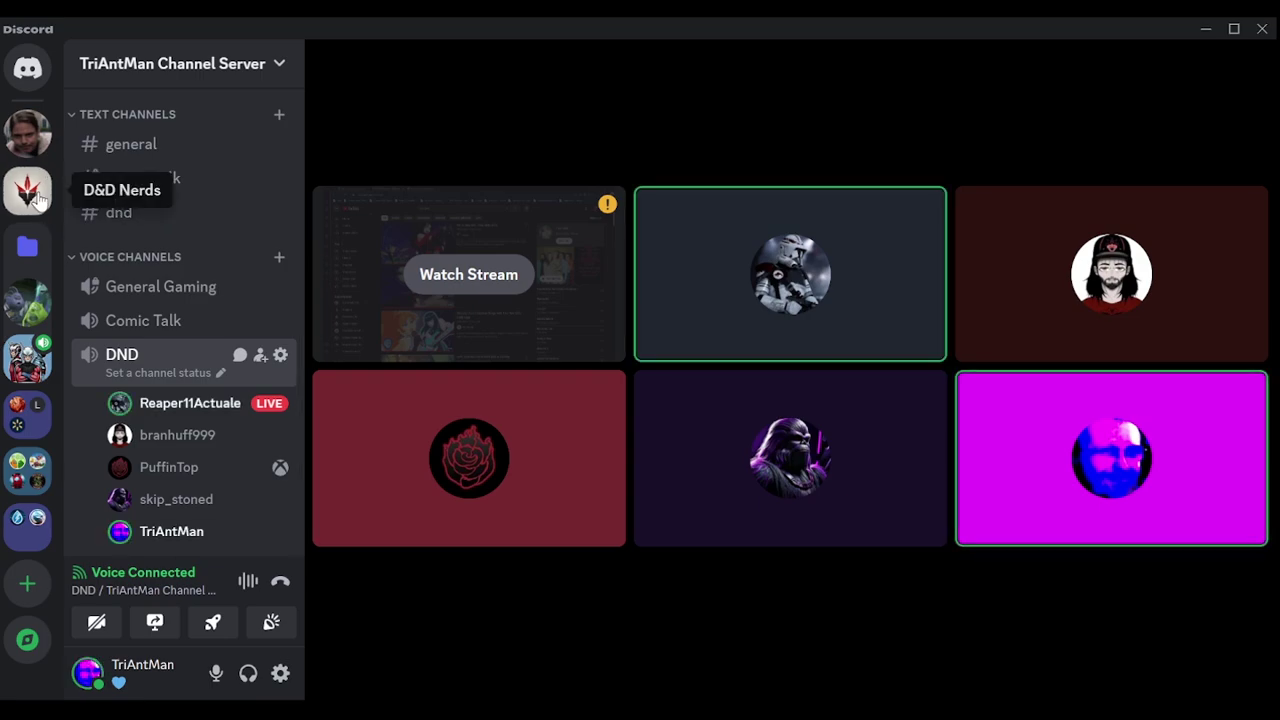
- Switch to the D&D Nerds server's dnd-rotation channel, keeping the DND voice connection
left_click(30, 190)
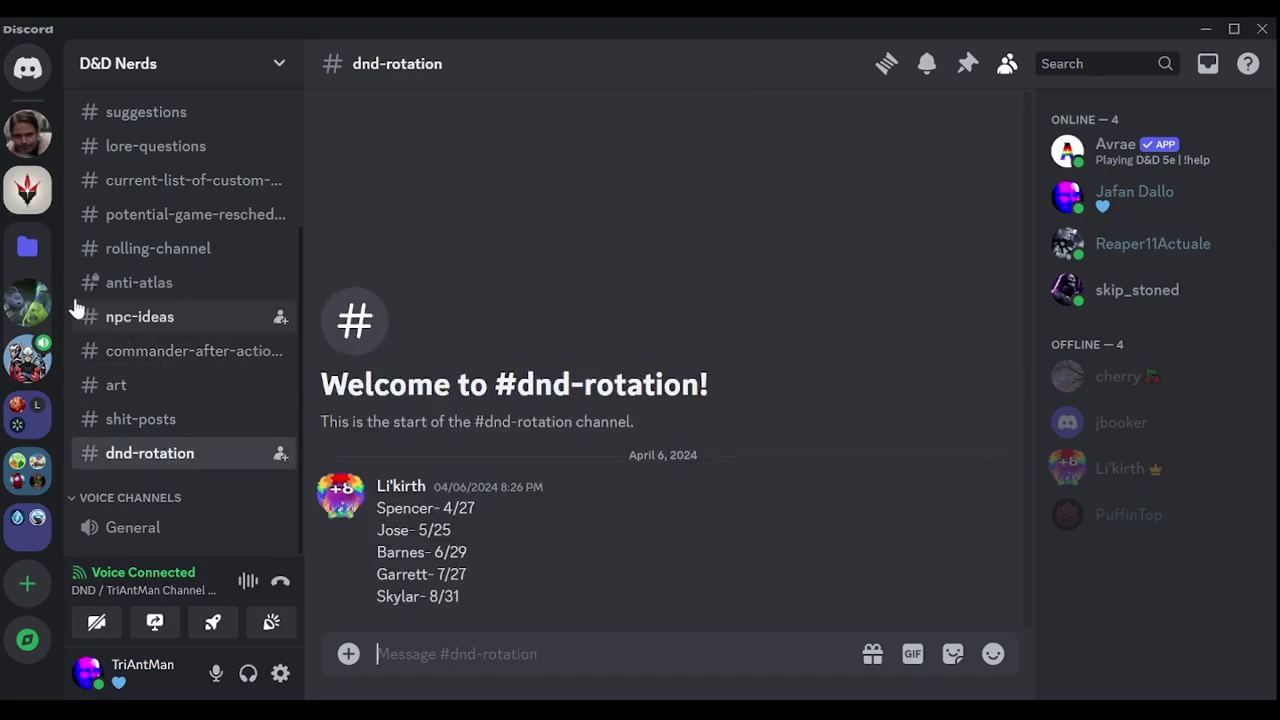
left_click(33, 360)
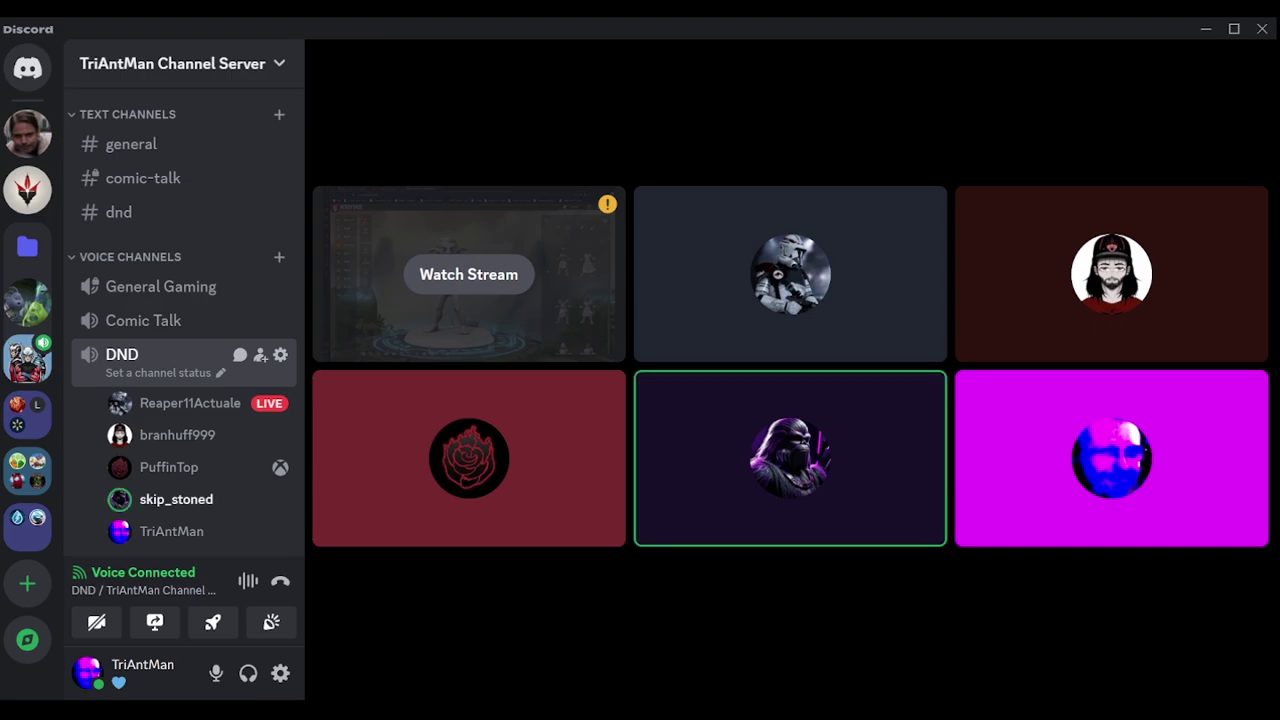
mouse_move(790, 458)
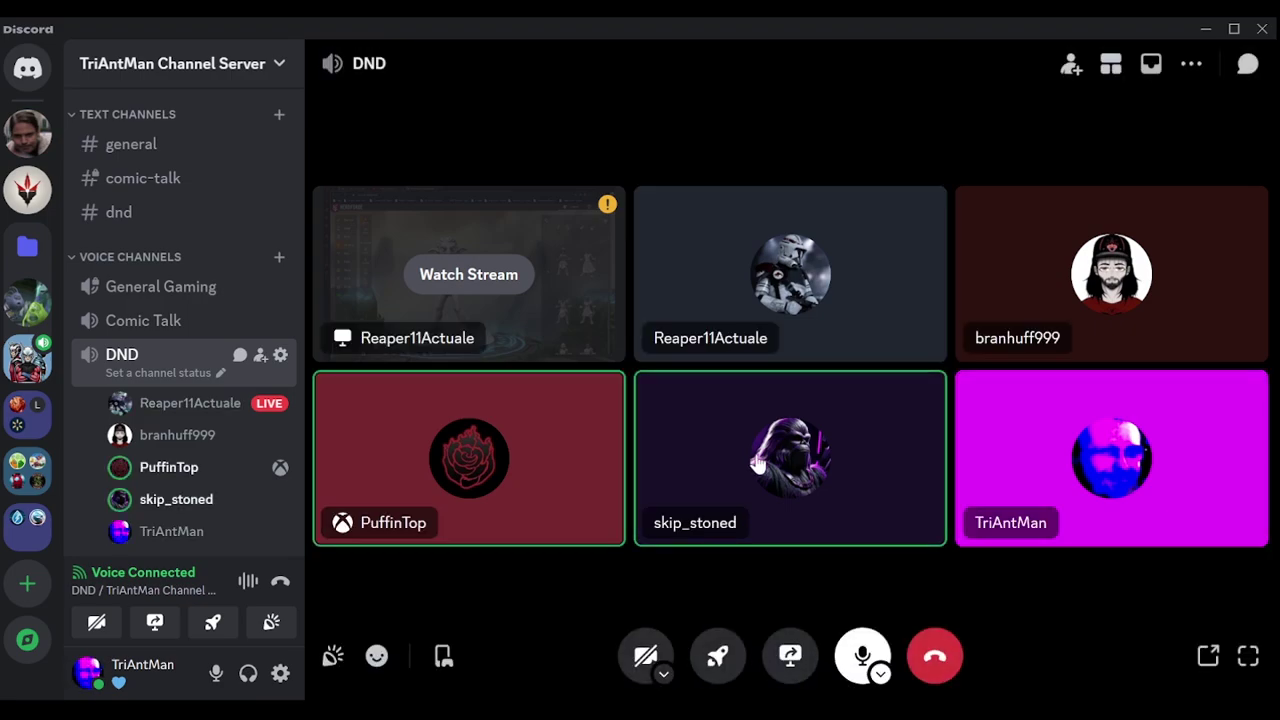
- Mute the bottom-middle DND call participant locally from their tile's context menu
right_click(730, 412)
left_click(825, 300)
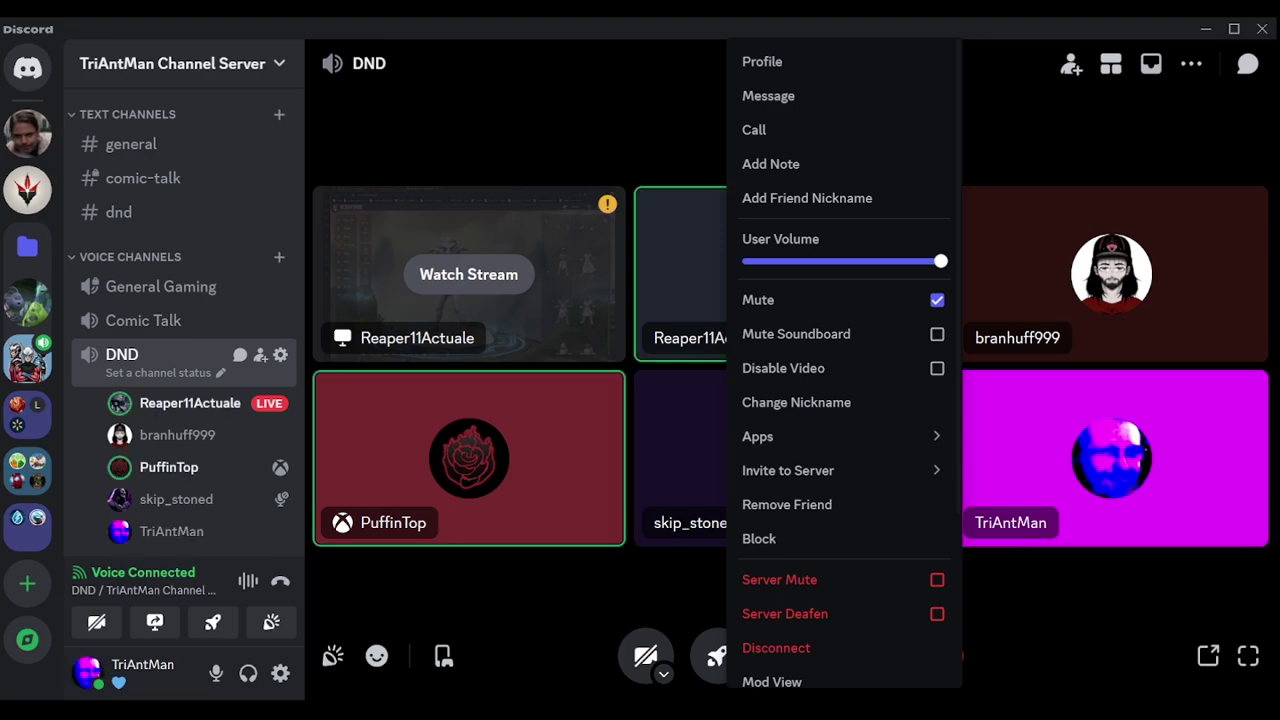
key("Escape")
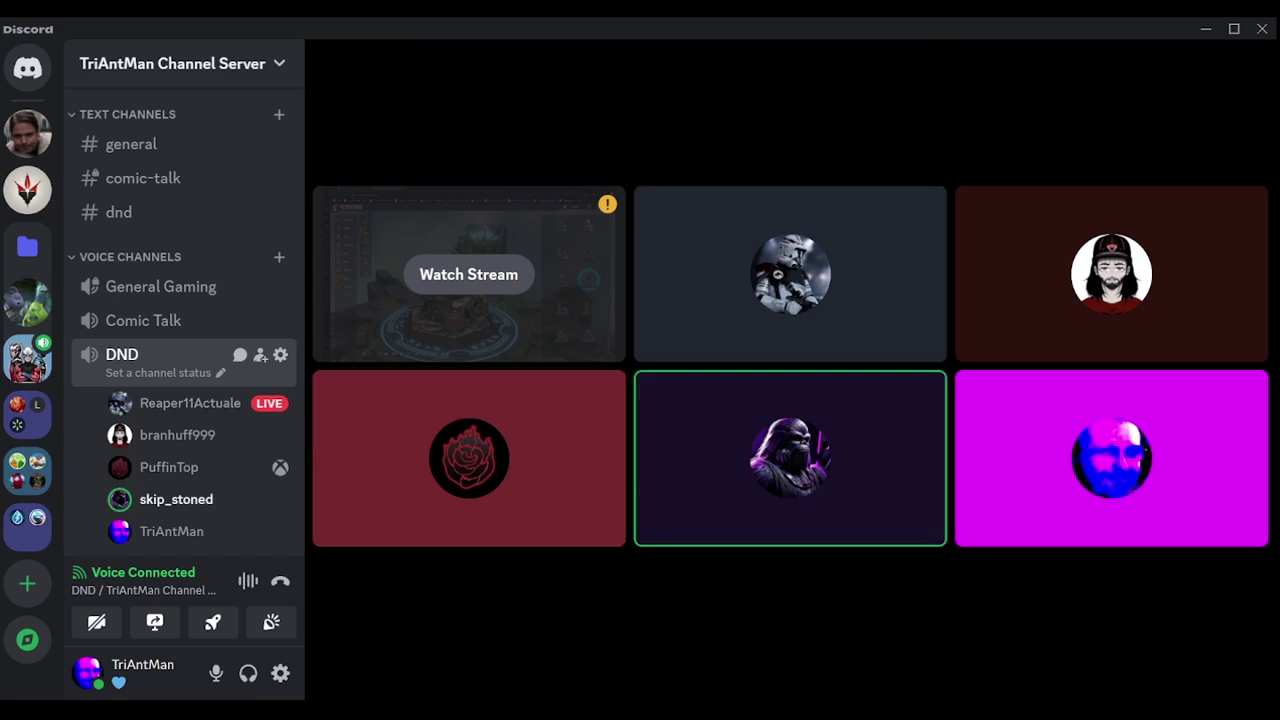
left_click(497, 277)
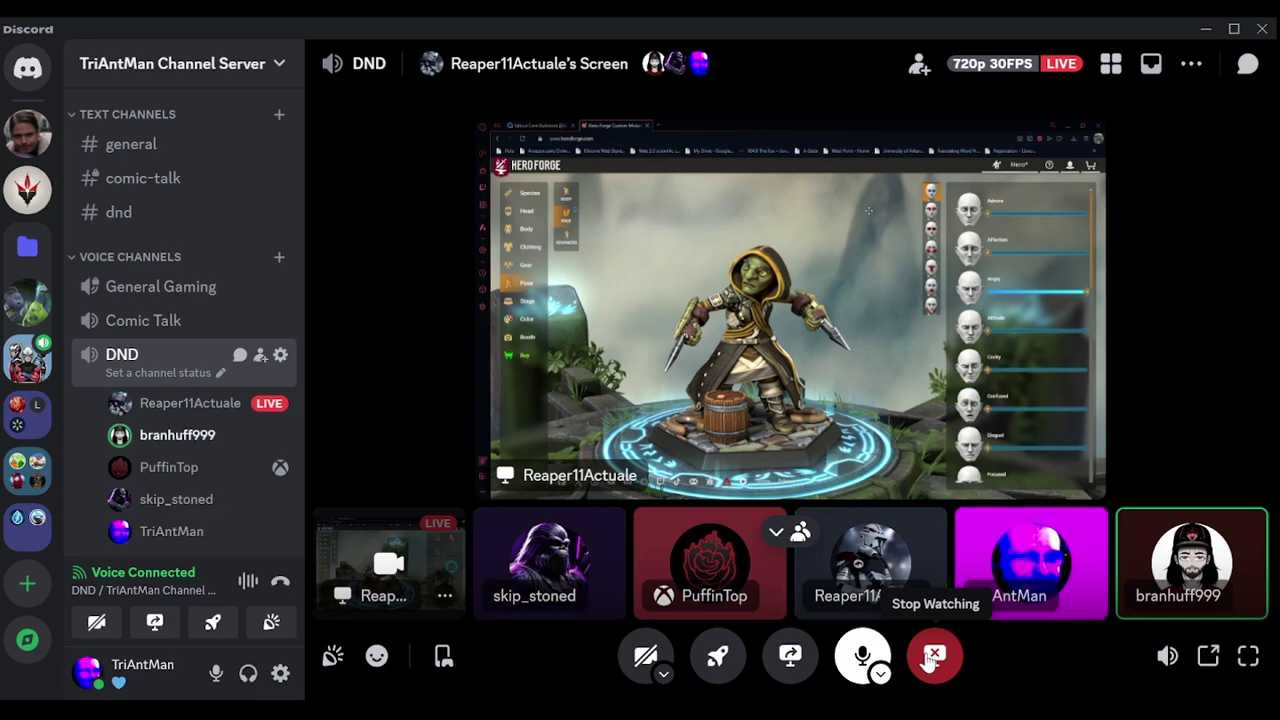
left_click(934, 656)
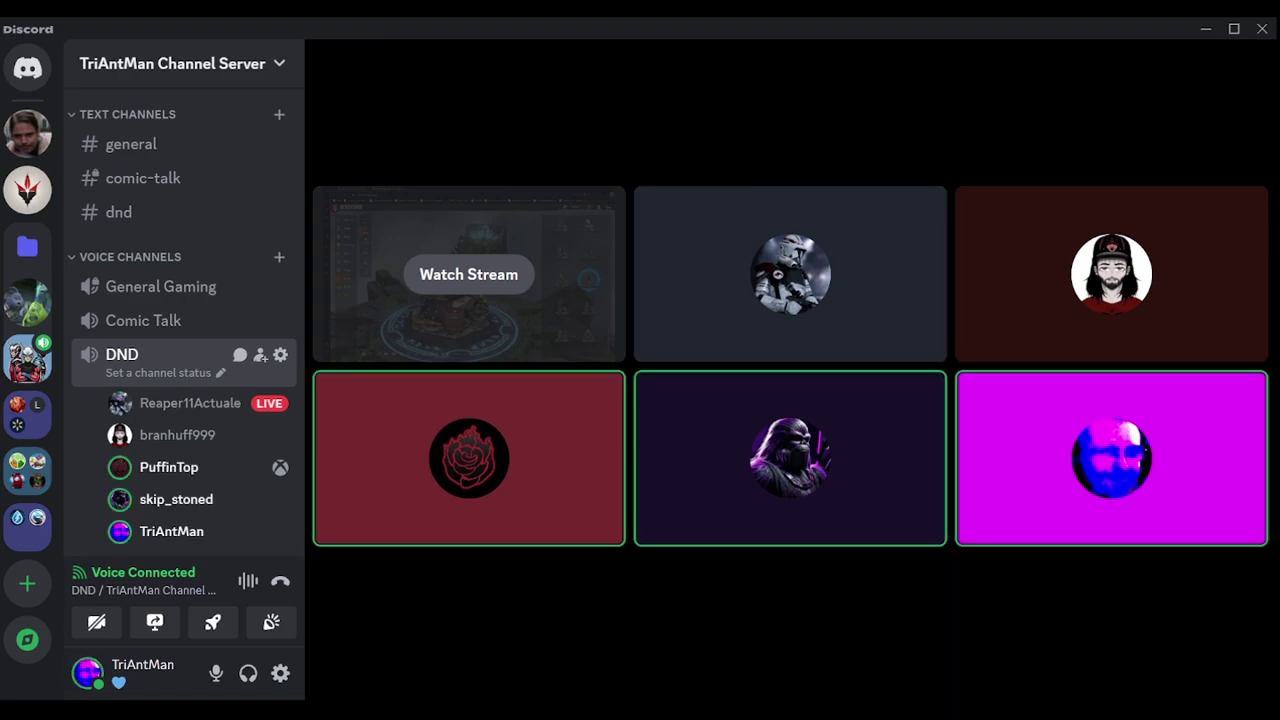
left_click(468, 274)
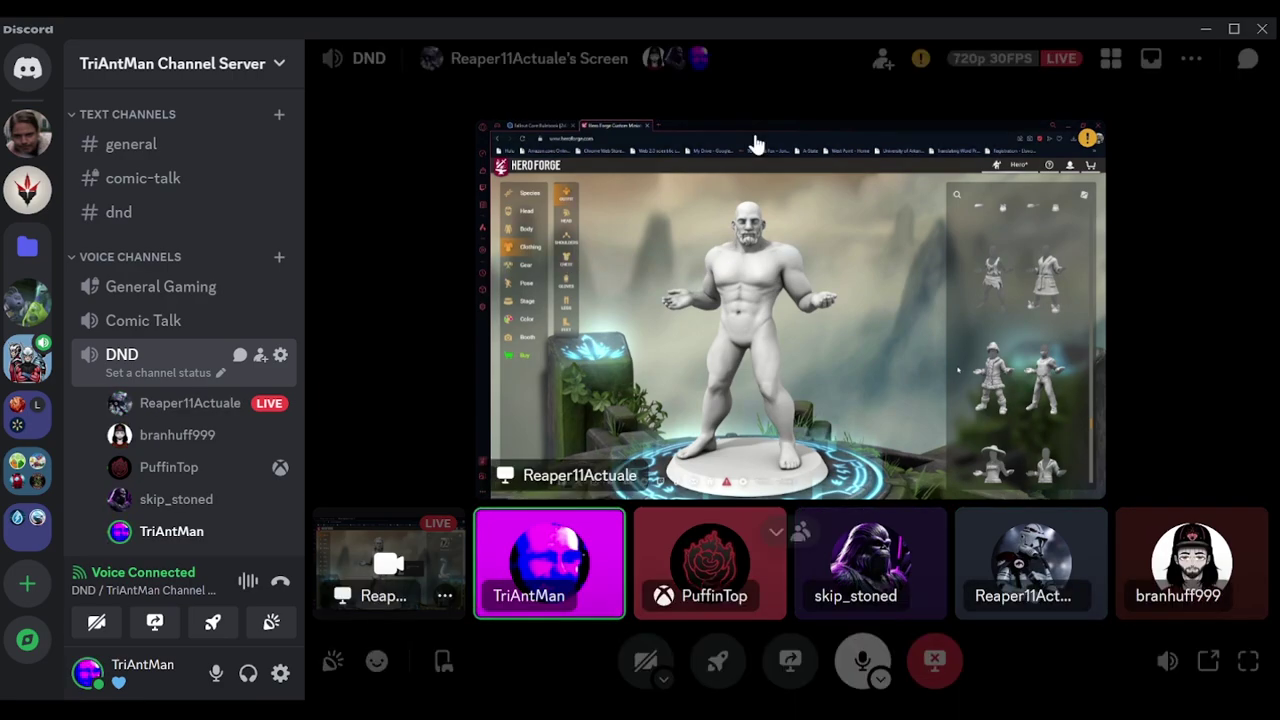
left_click(776, 531)
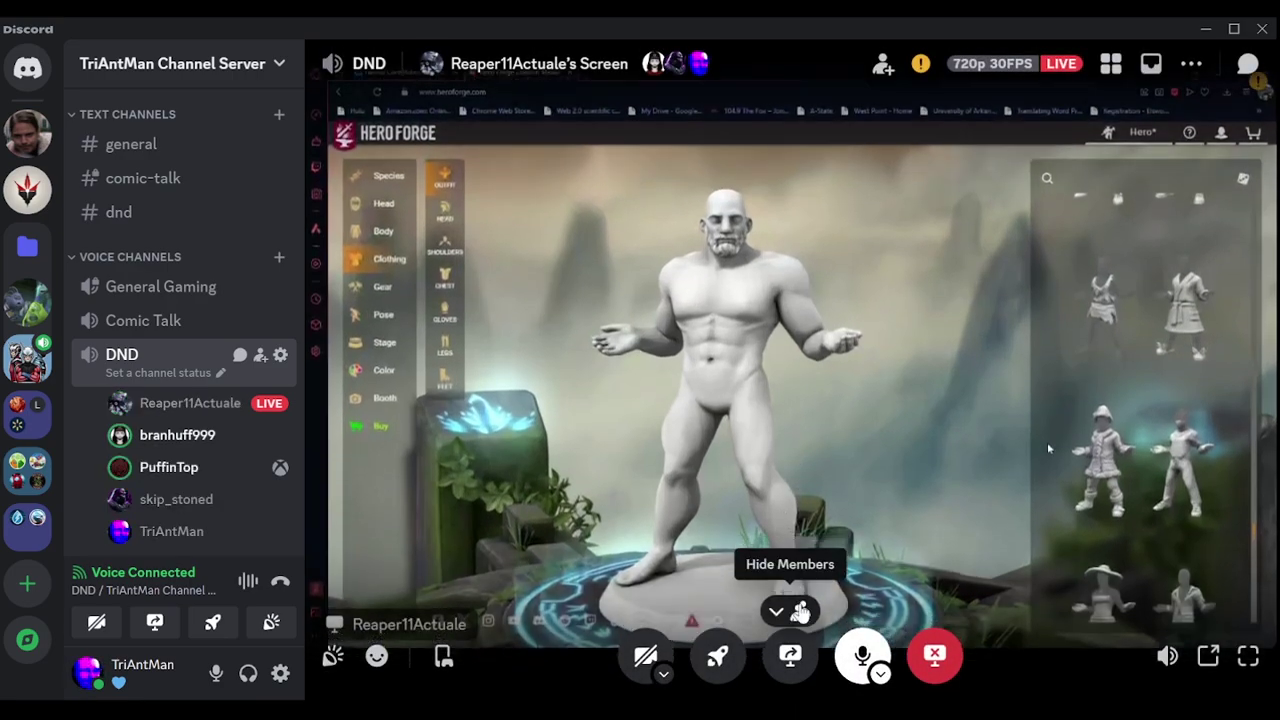
left_click(805, 595)
left_click(935, 656)
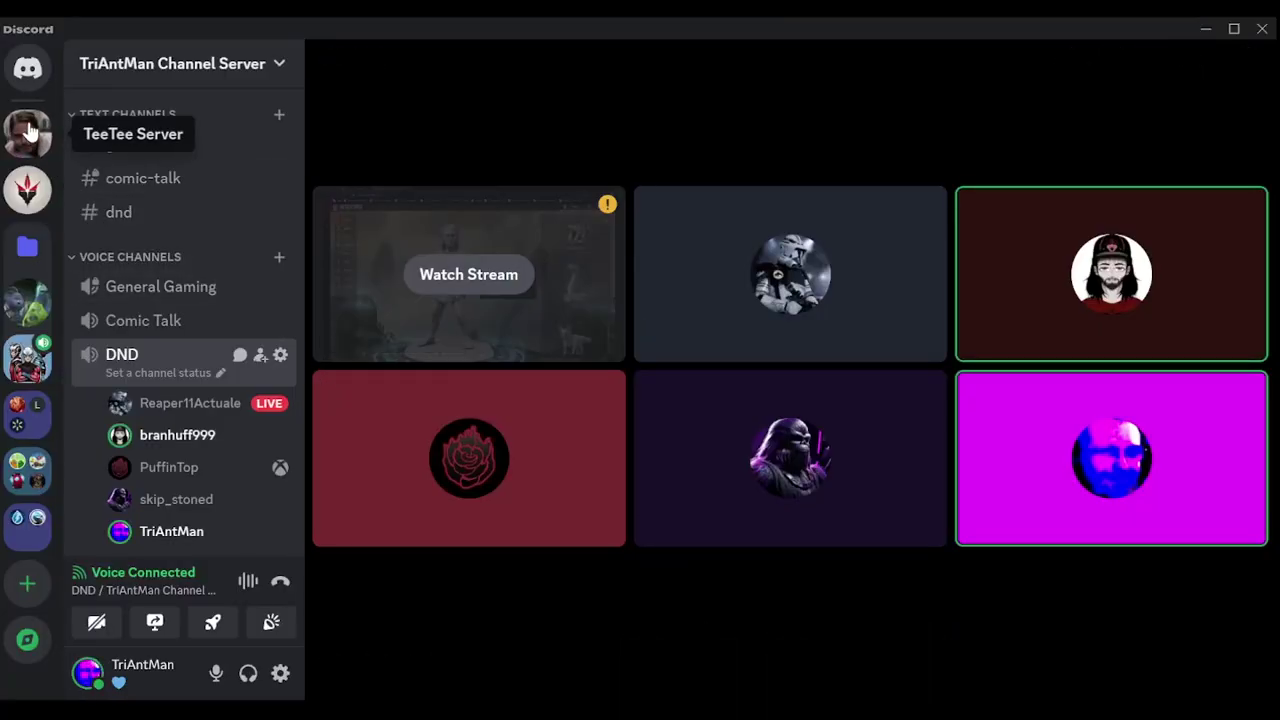
left_click(28, 133)
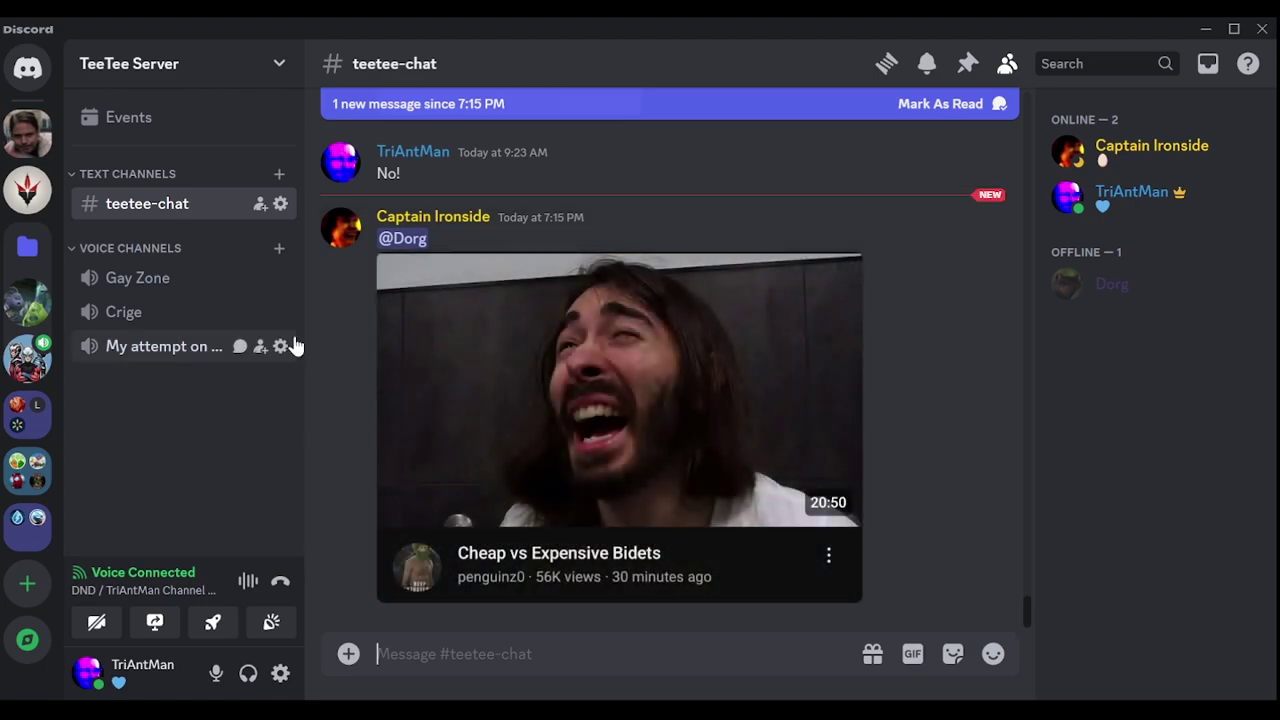
left_click(28, 359)
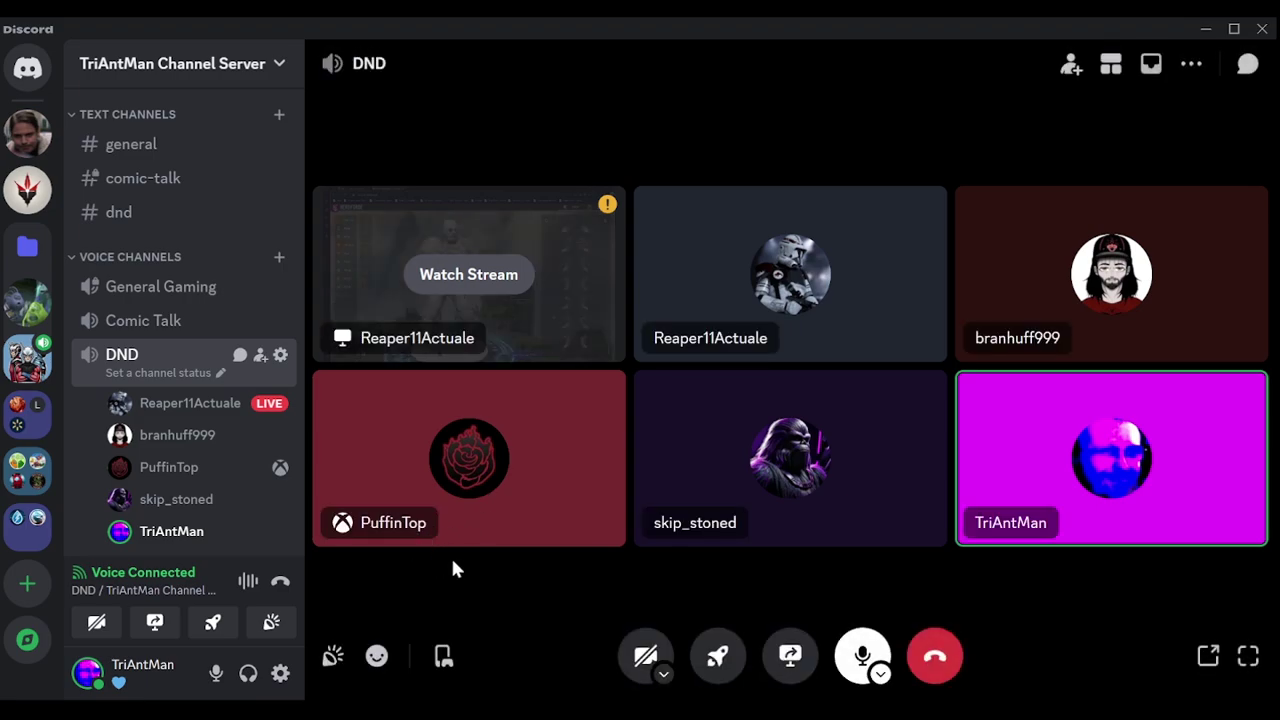
mouse_move(790, 300)
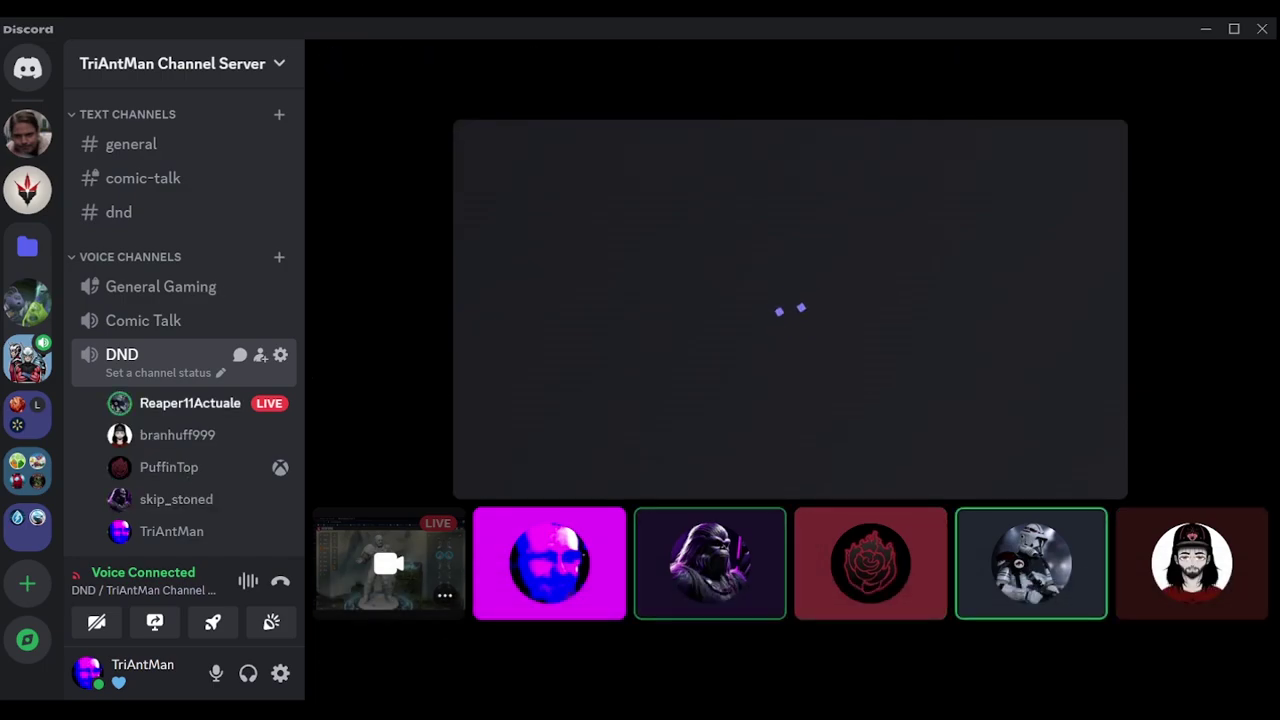
mouse_move(935, 656)
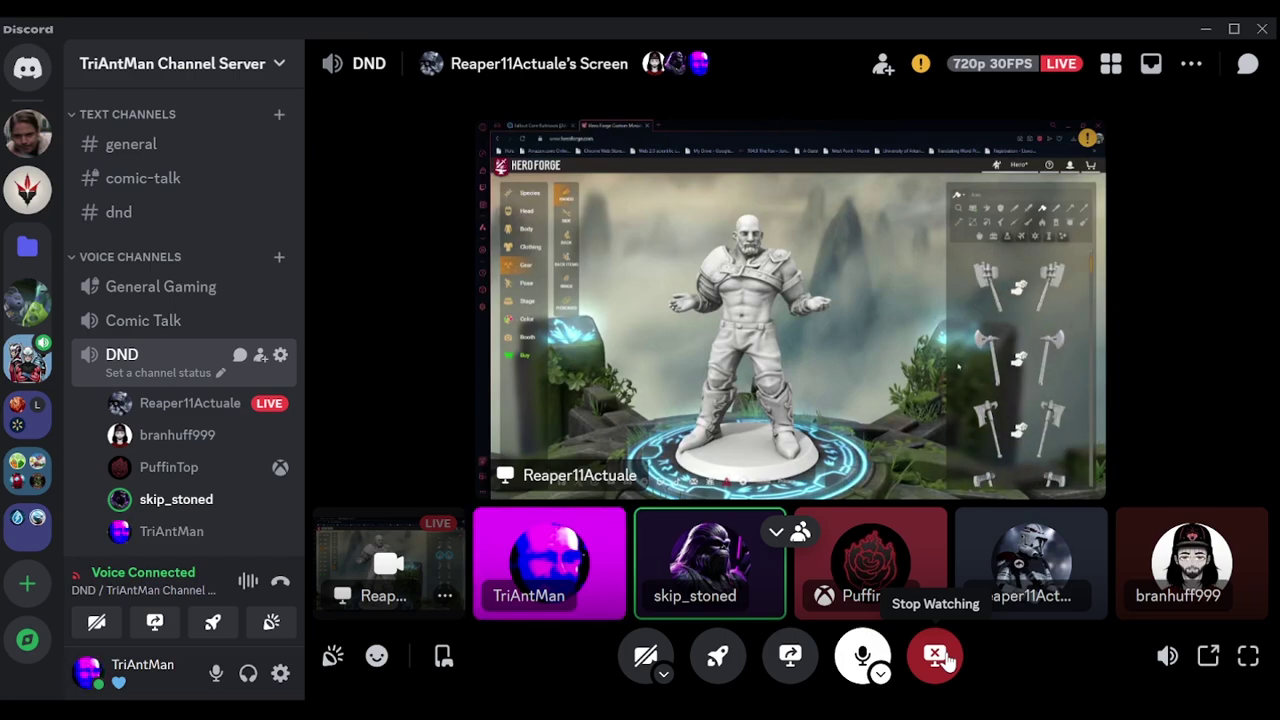
- Stop watching Reaper11Actuale's stream, reopen it, and stop watching again once it ends
left_click(935, 657)
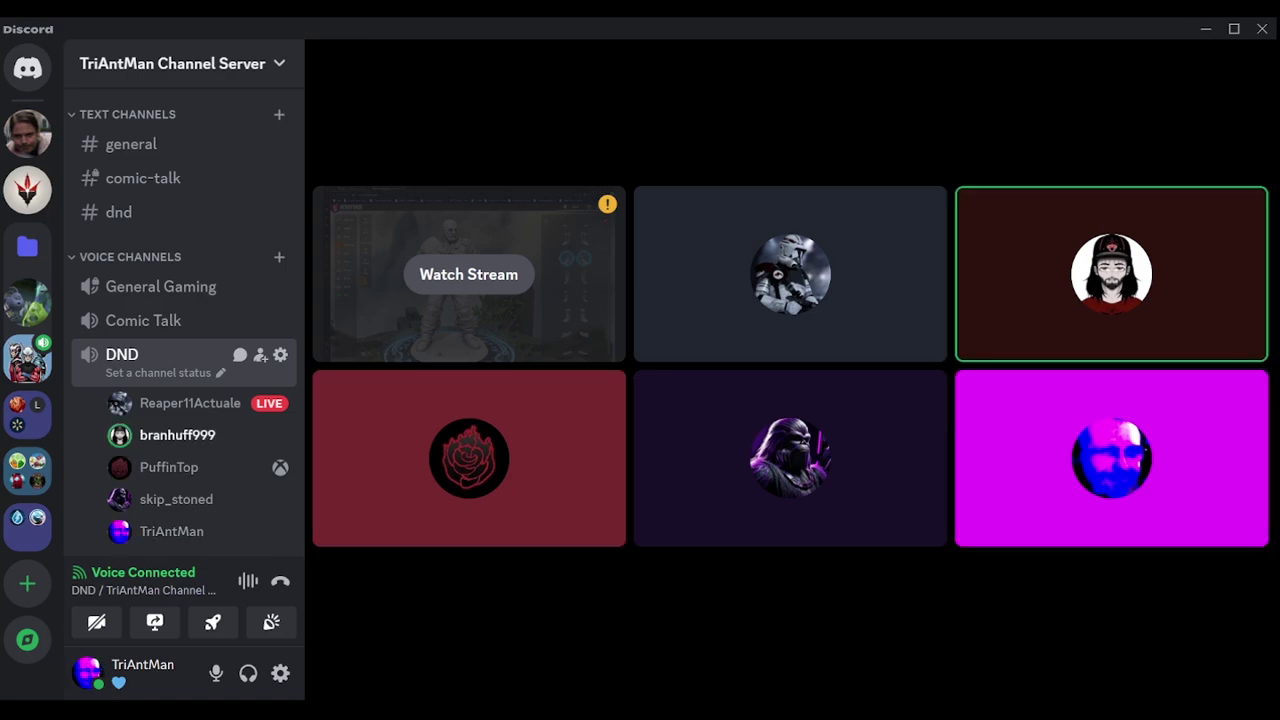
left_click(515, 278)
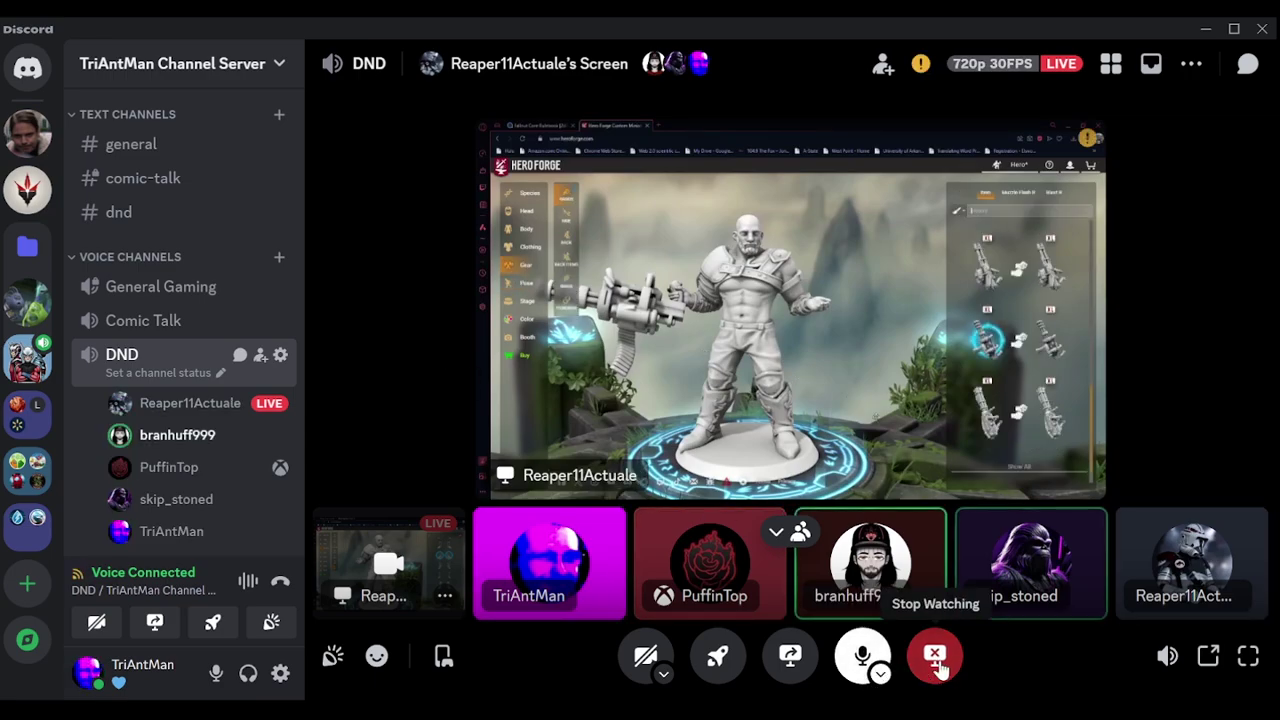
left_click(936, 657)
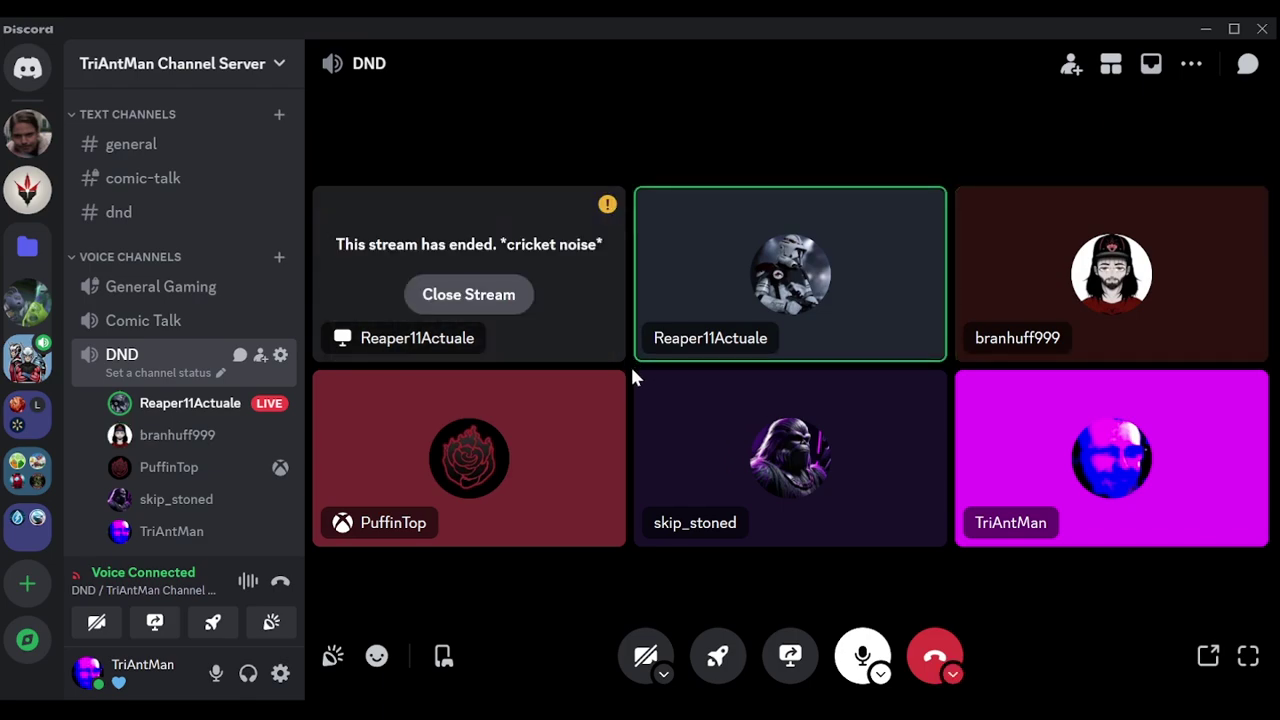
- Close the ended-stream tile and bring up the call soundboard with server and default sounds
left_click(505, 303)
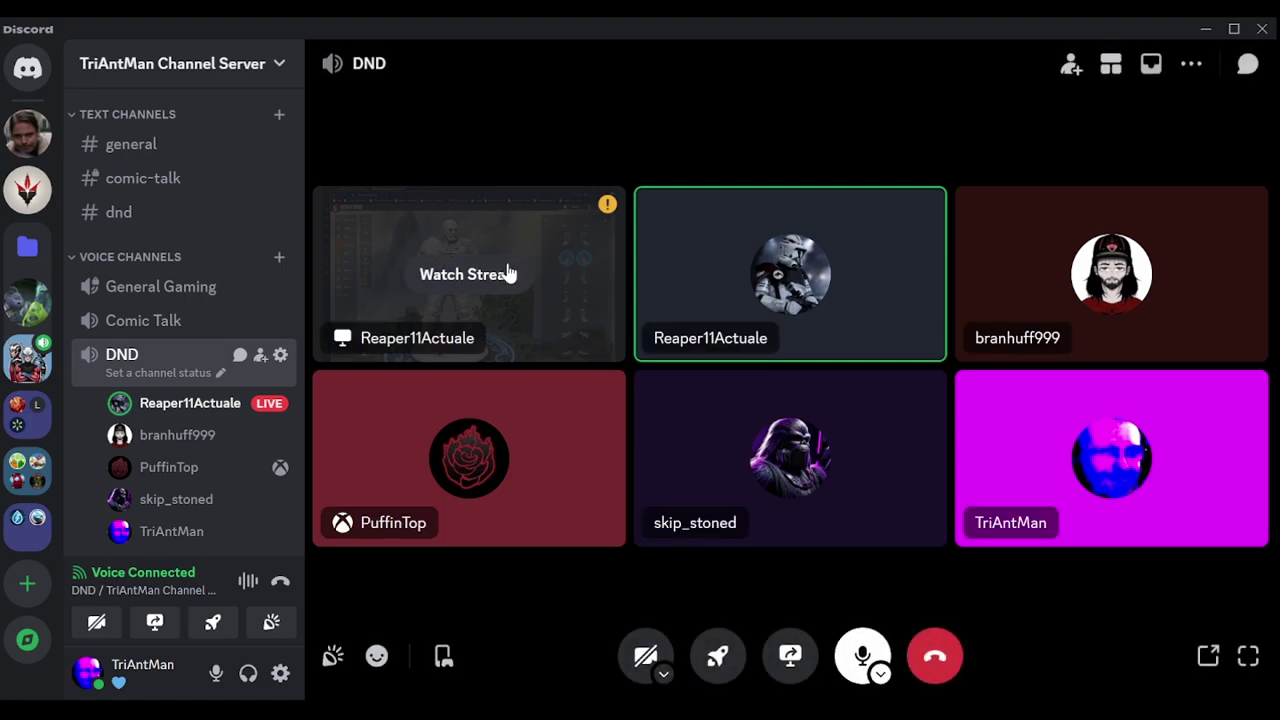
left_click(269, 628)
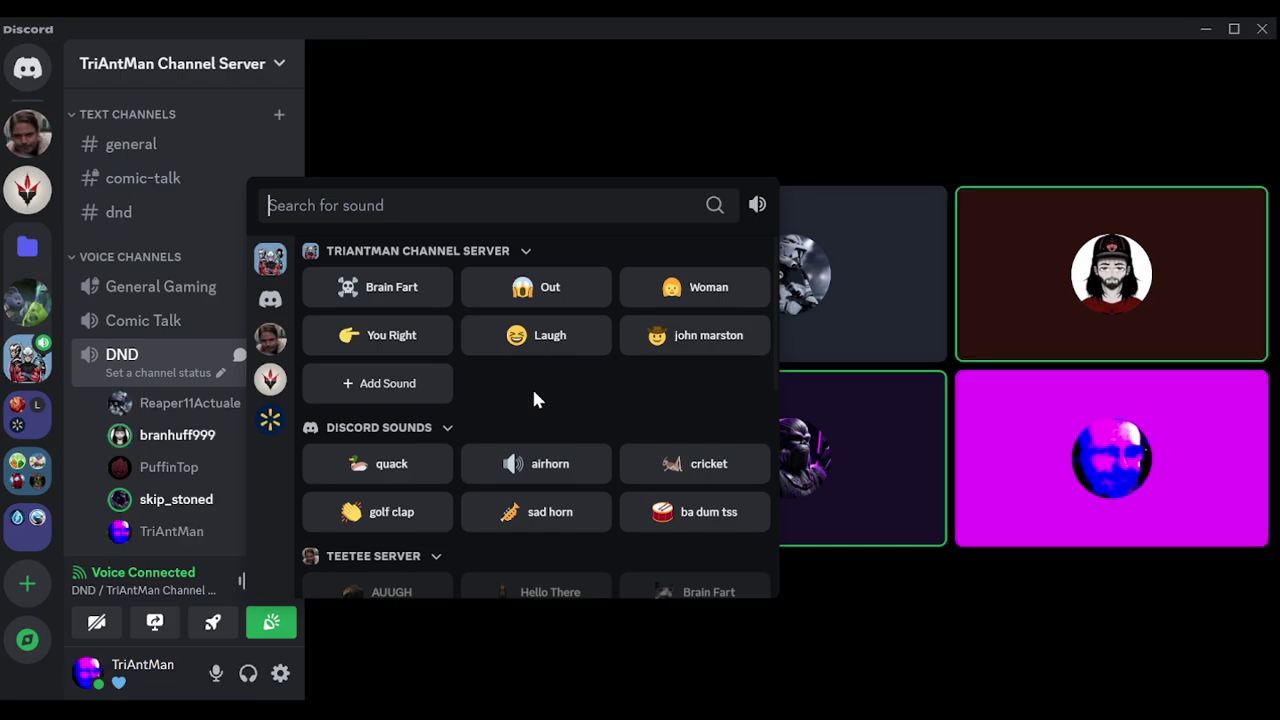
left_click(983, 558)
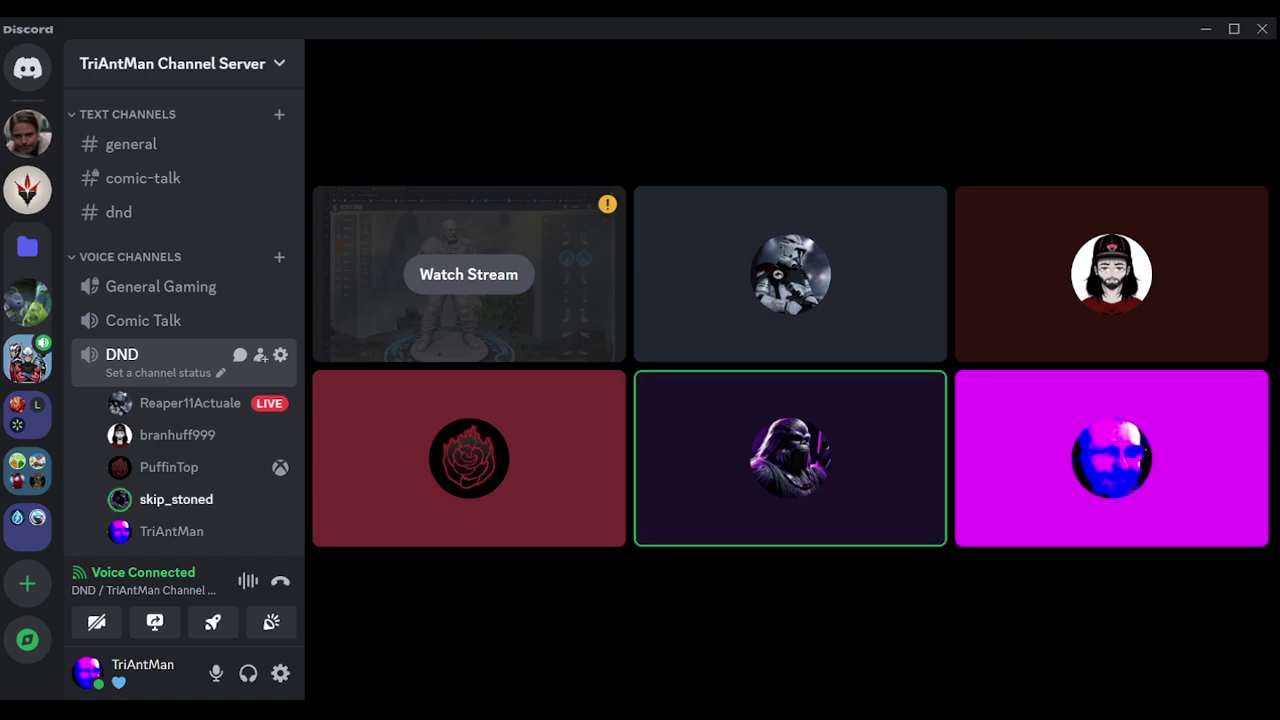
mouse_move(860, 460)
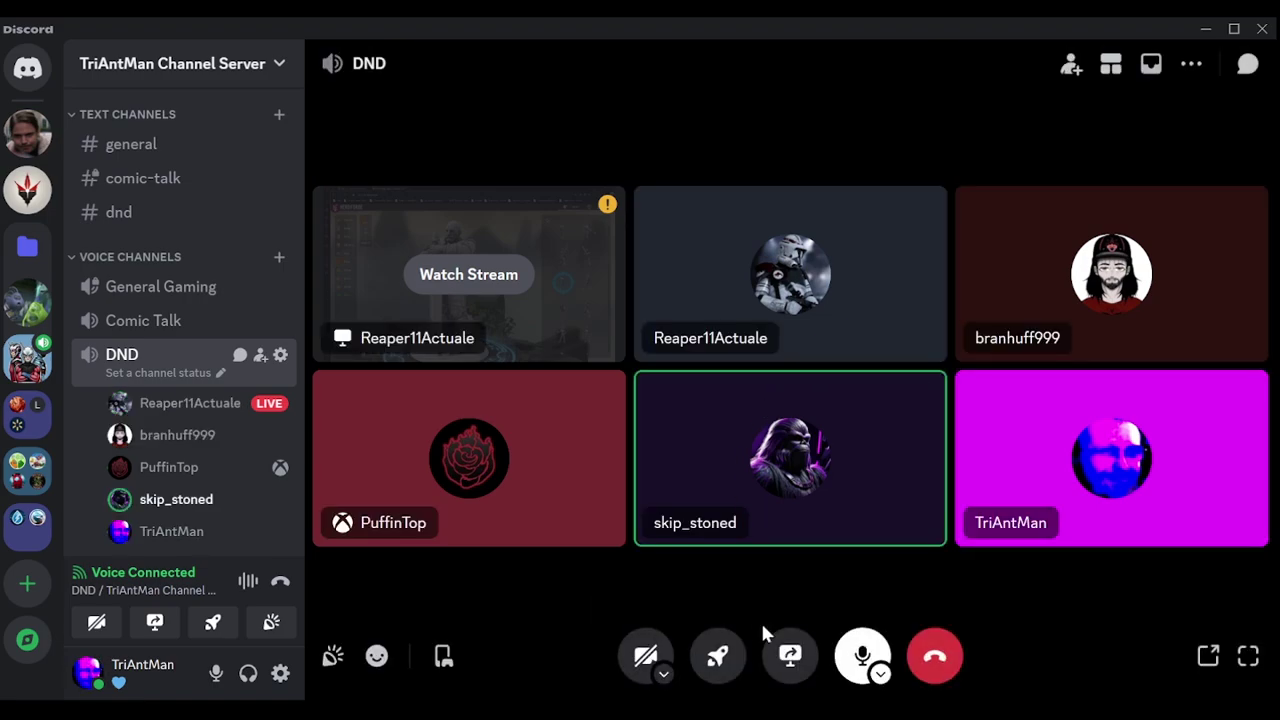
left_click(786, 655)
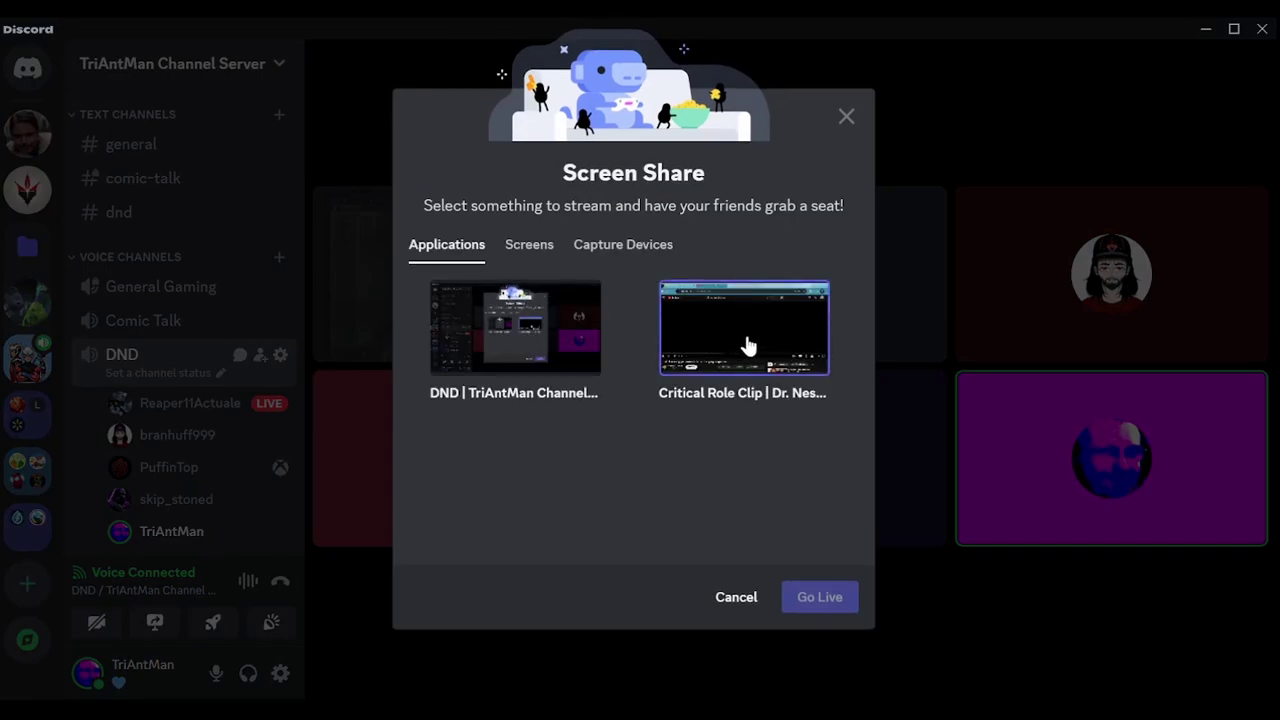
- Go live in the DND call with the Critical Role Clip window
left_click(740, 335)
left_click(819, 628)
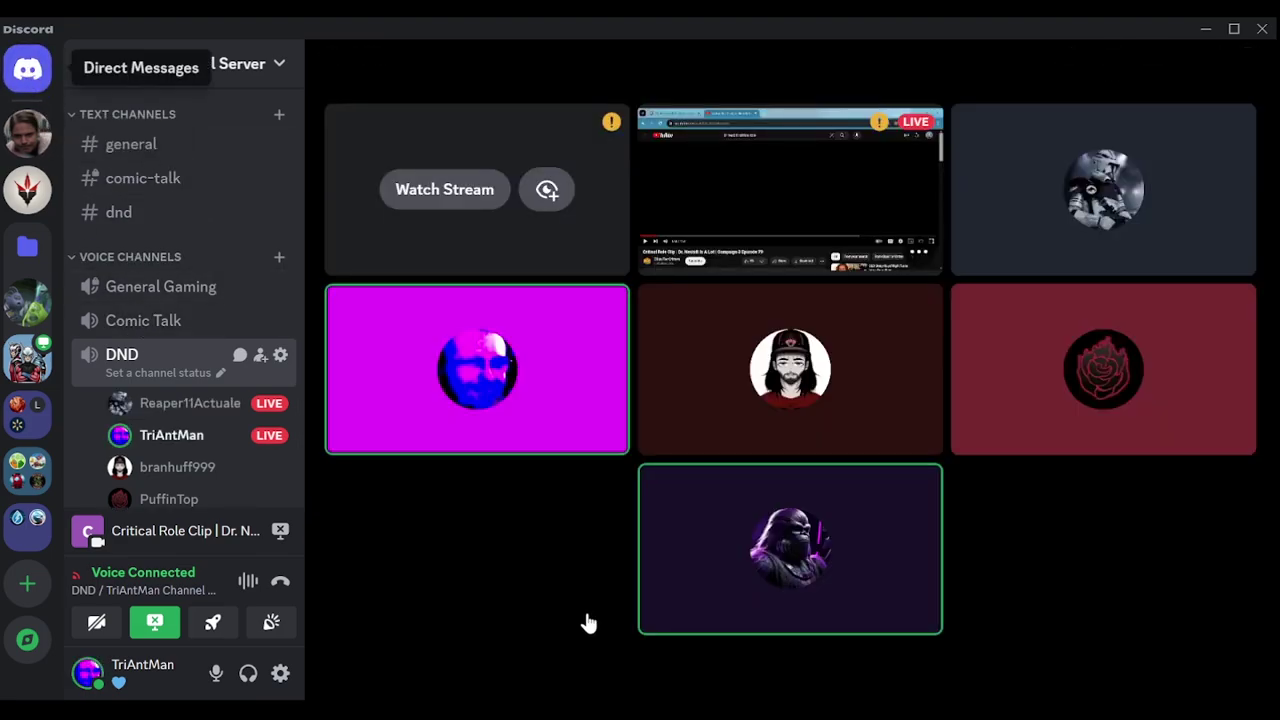
key("ctrl+k")
right_click(480, 654)
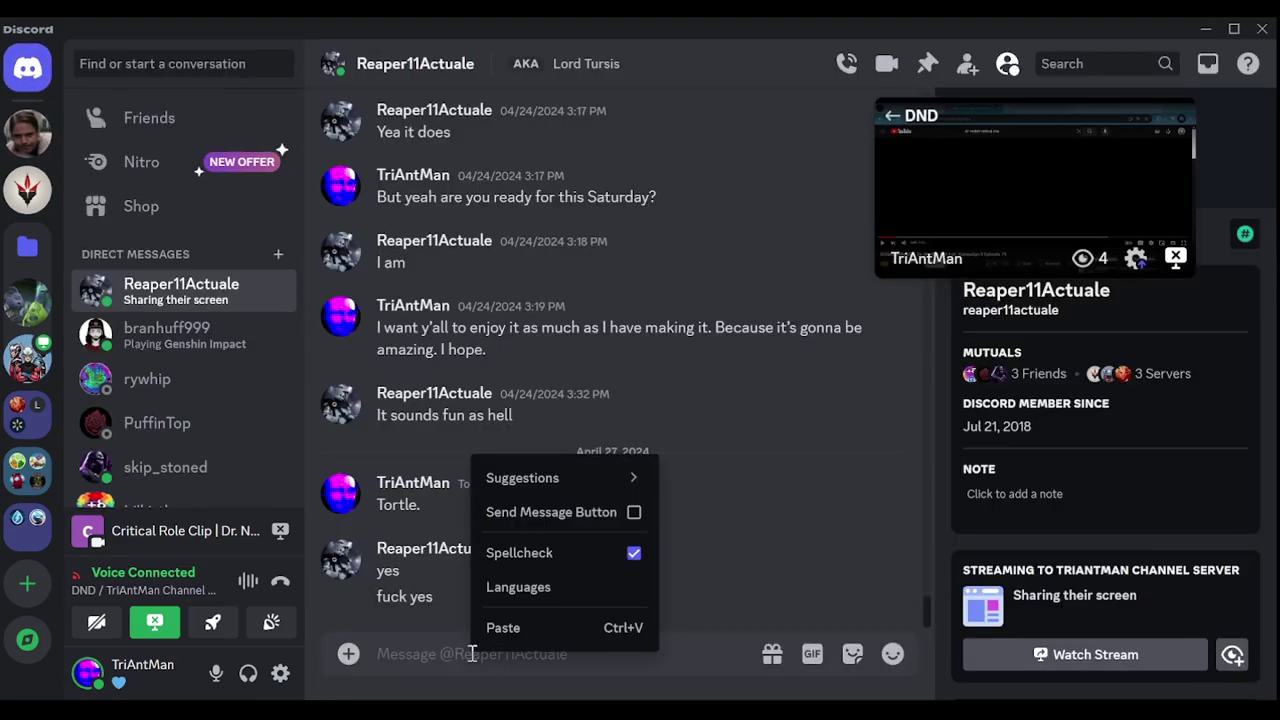
left_click(543, 632)
key("Return")
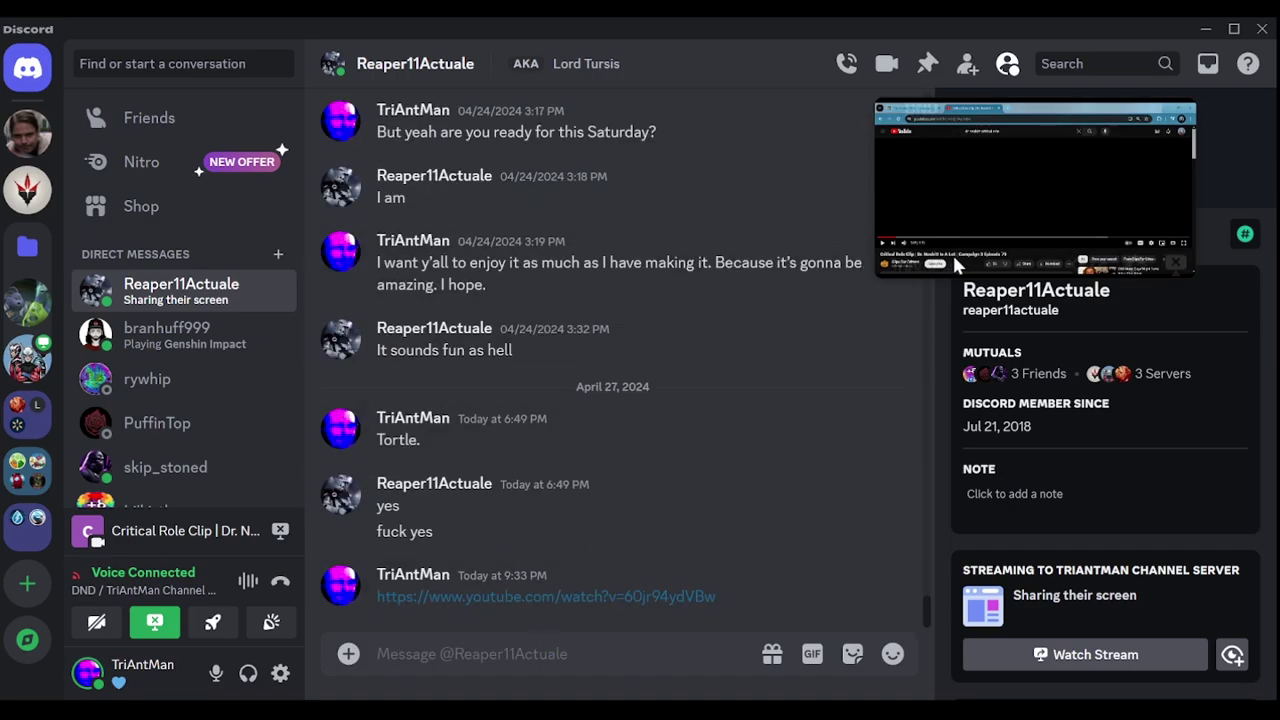
left_click(920, 123)
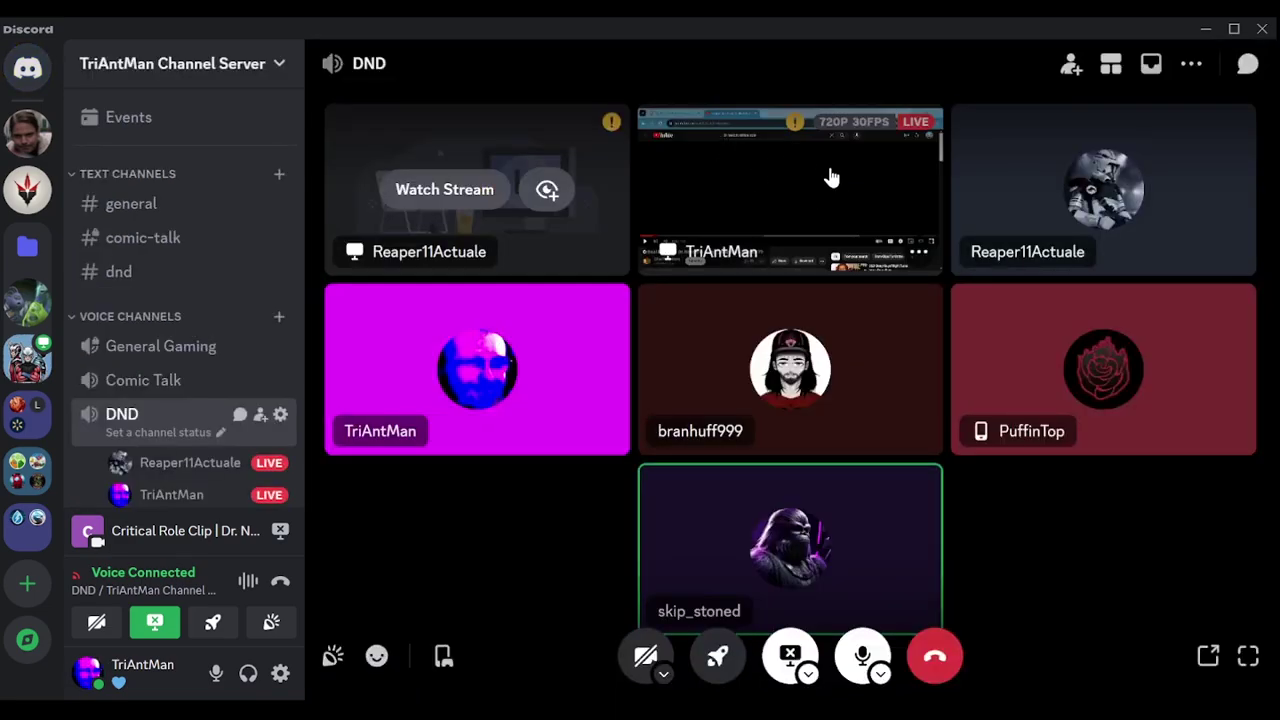
left_click(791, 657)
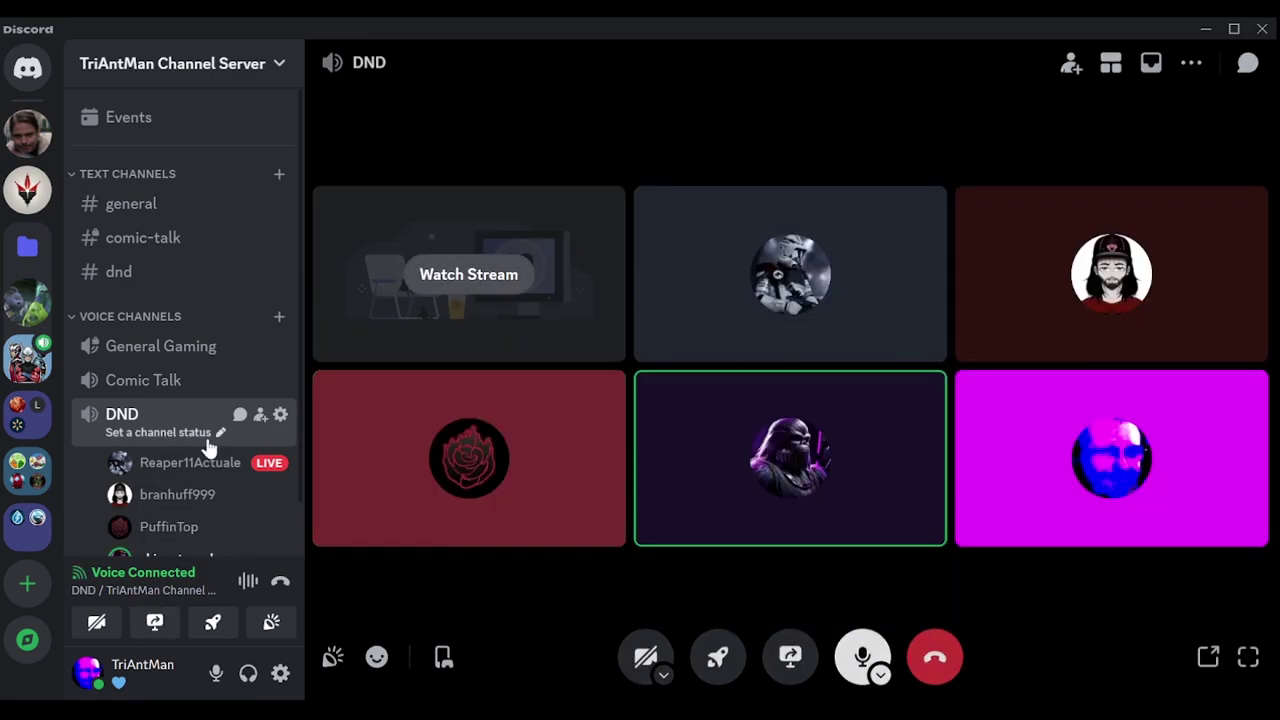
left_click(468, 274)
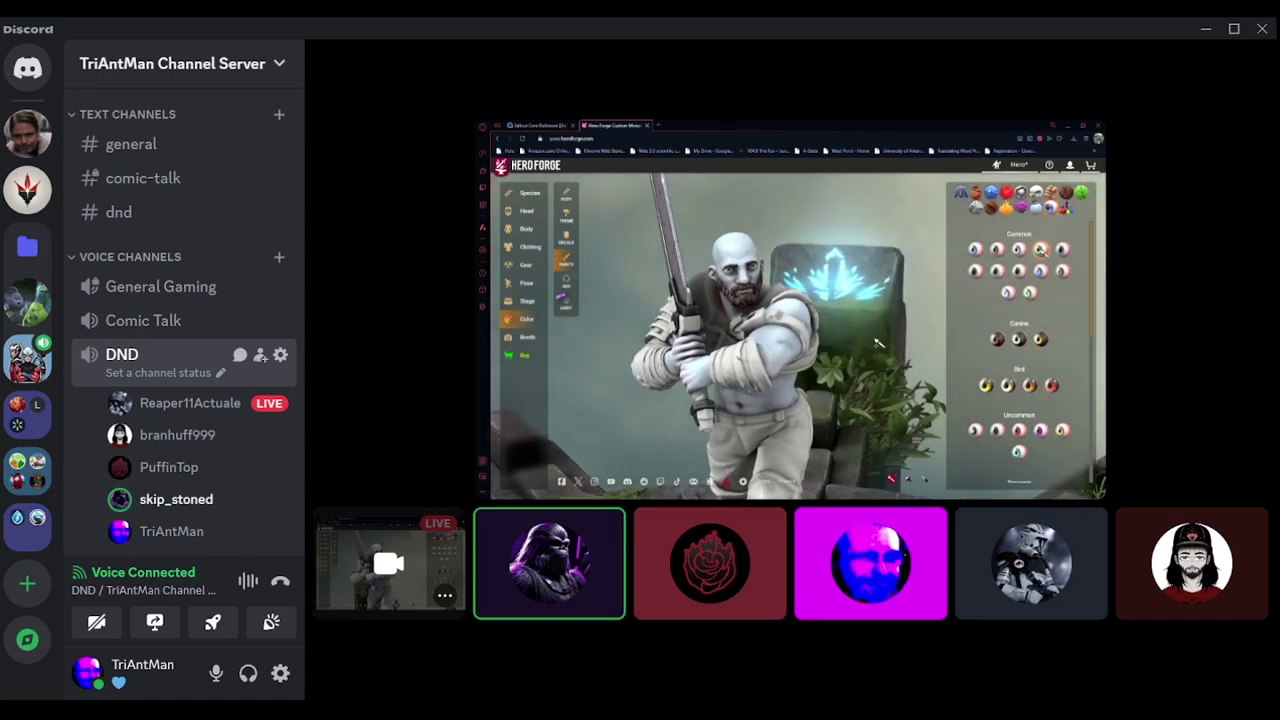
left_click(30, 70)
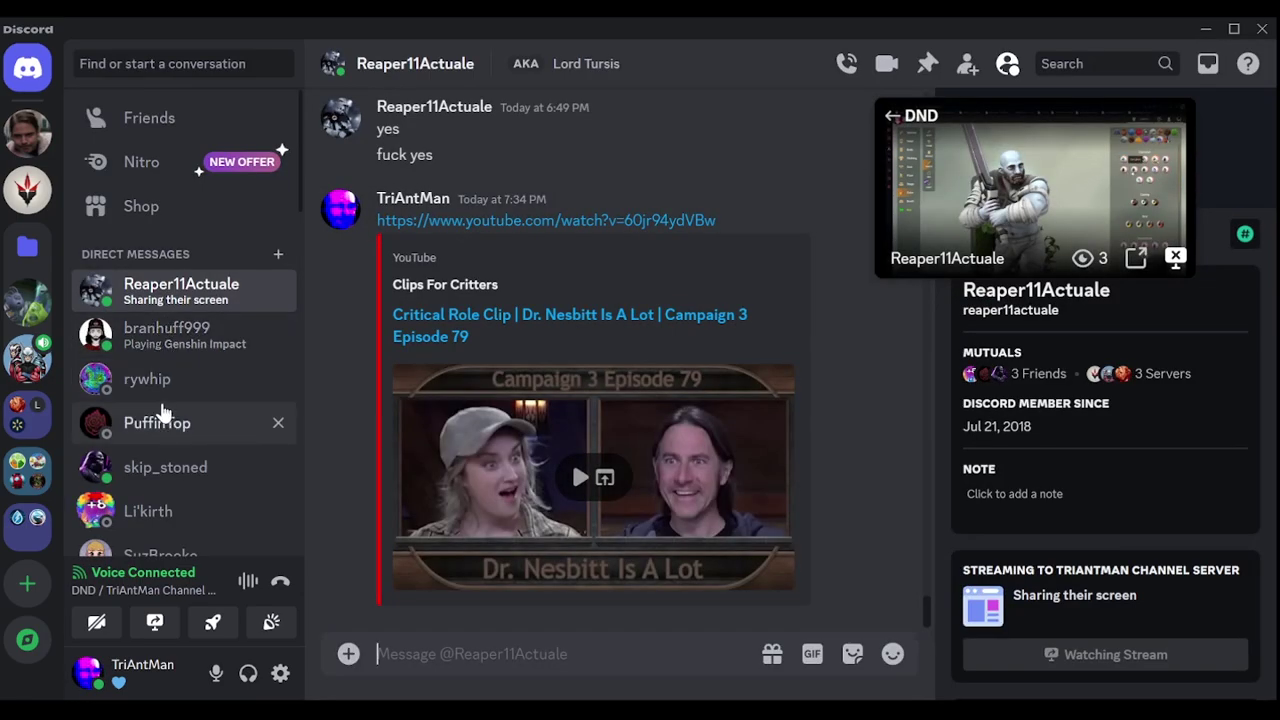
left_click(165, 467)
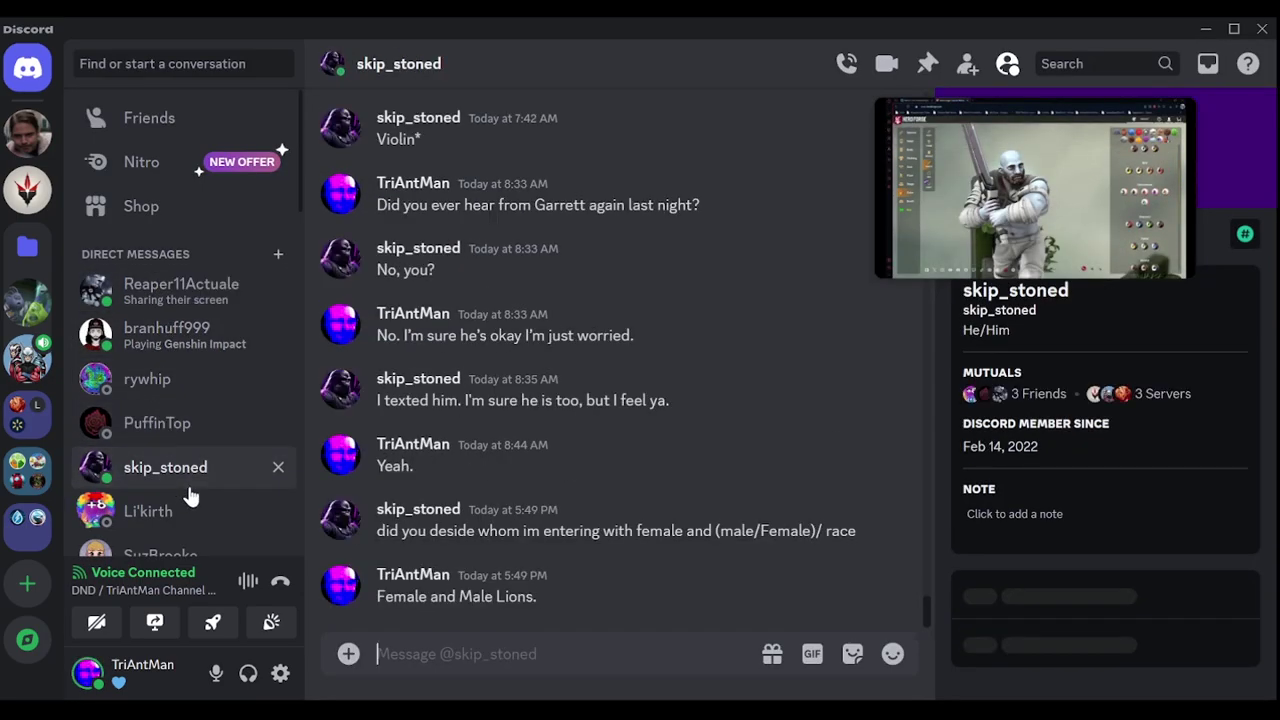
right_click(513, 653)
left_click(560, 618)
key("Return")
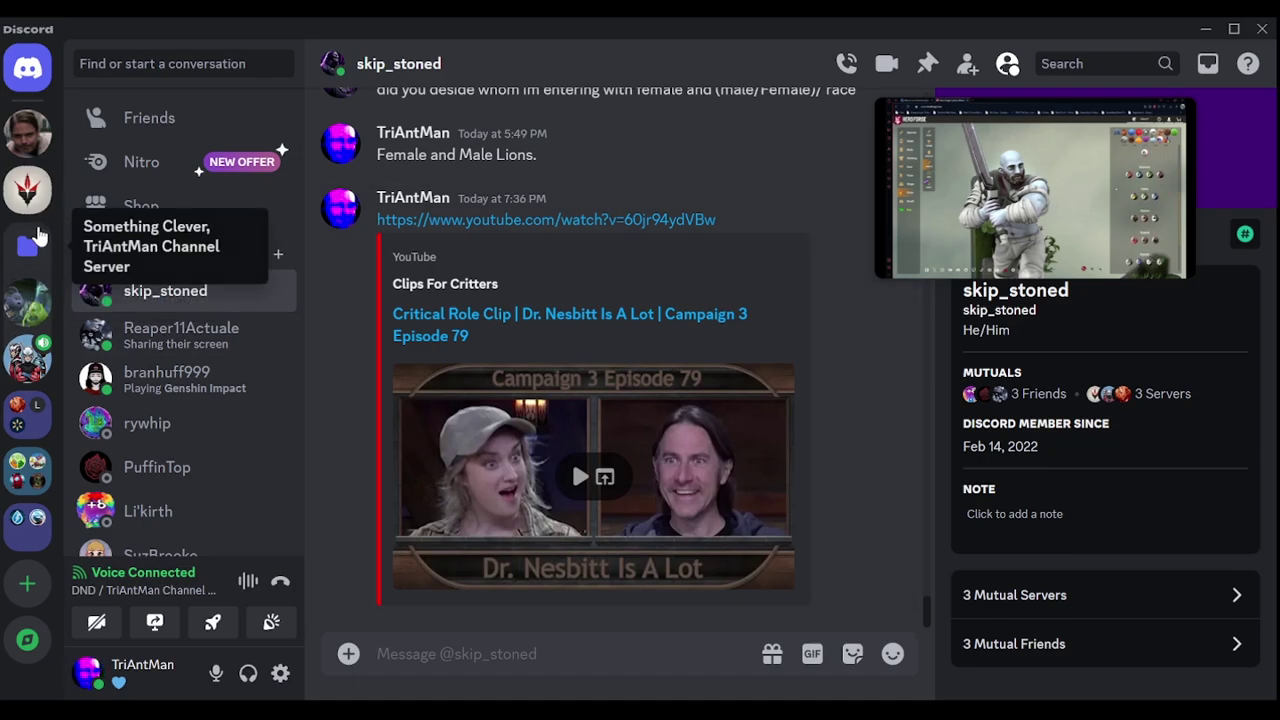
left_click(28, 360)
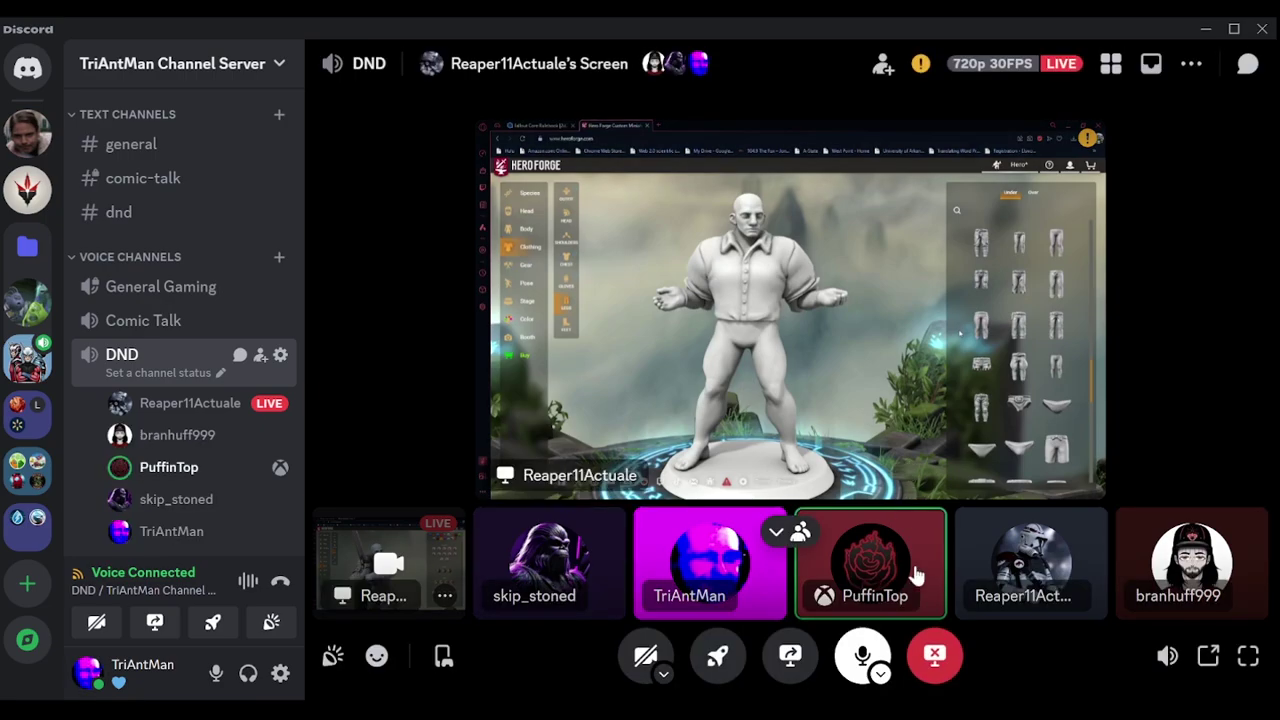
- Stop watching Reaper11Actuale's Hero Forge stream using the red stream button
left_click(935, 655)
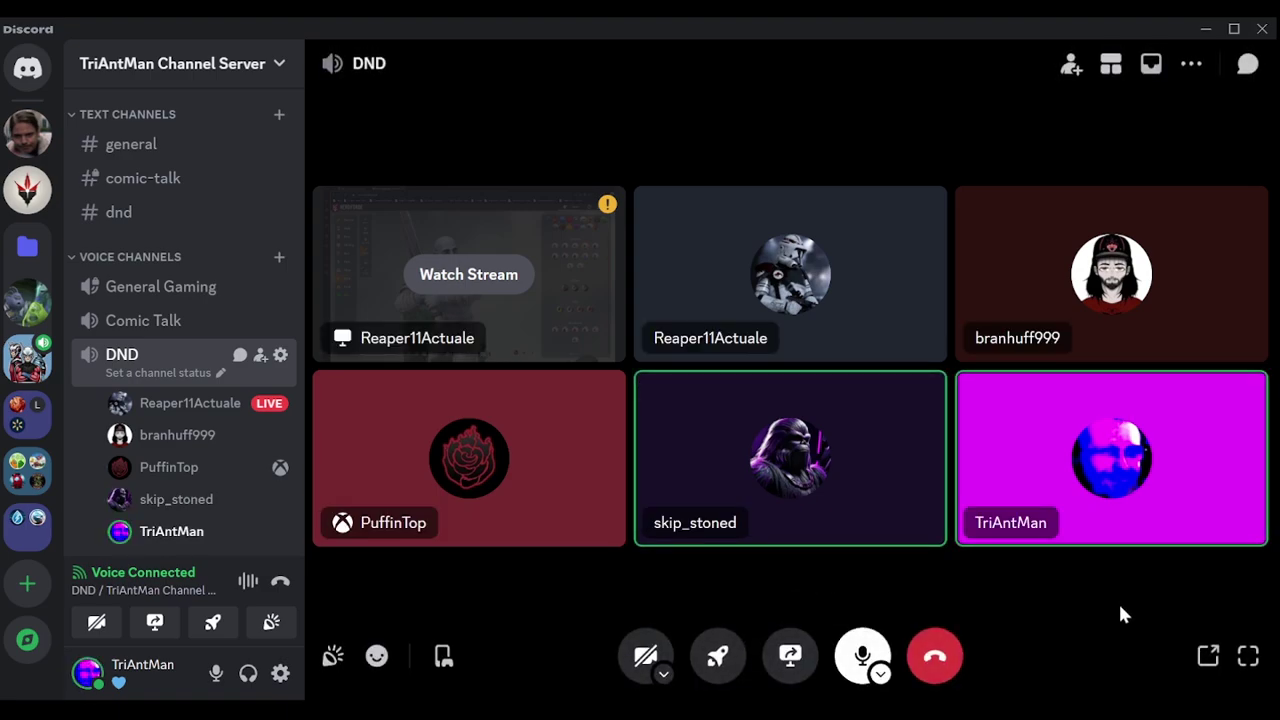
- Expand the DND voice call participant grid to full screen
left_click(1248, 656)
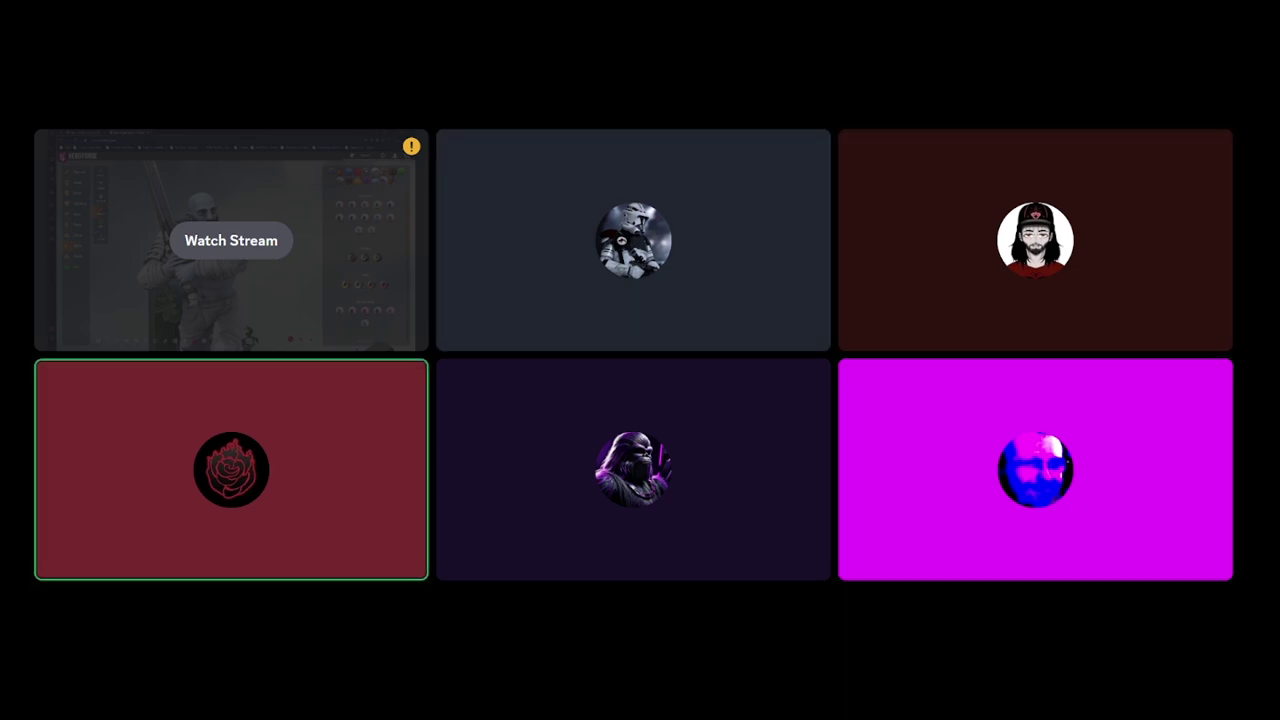
left_click(265, 240)
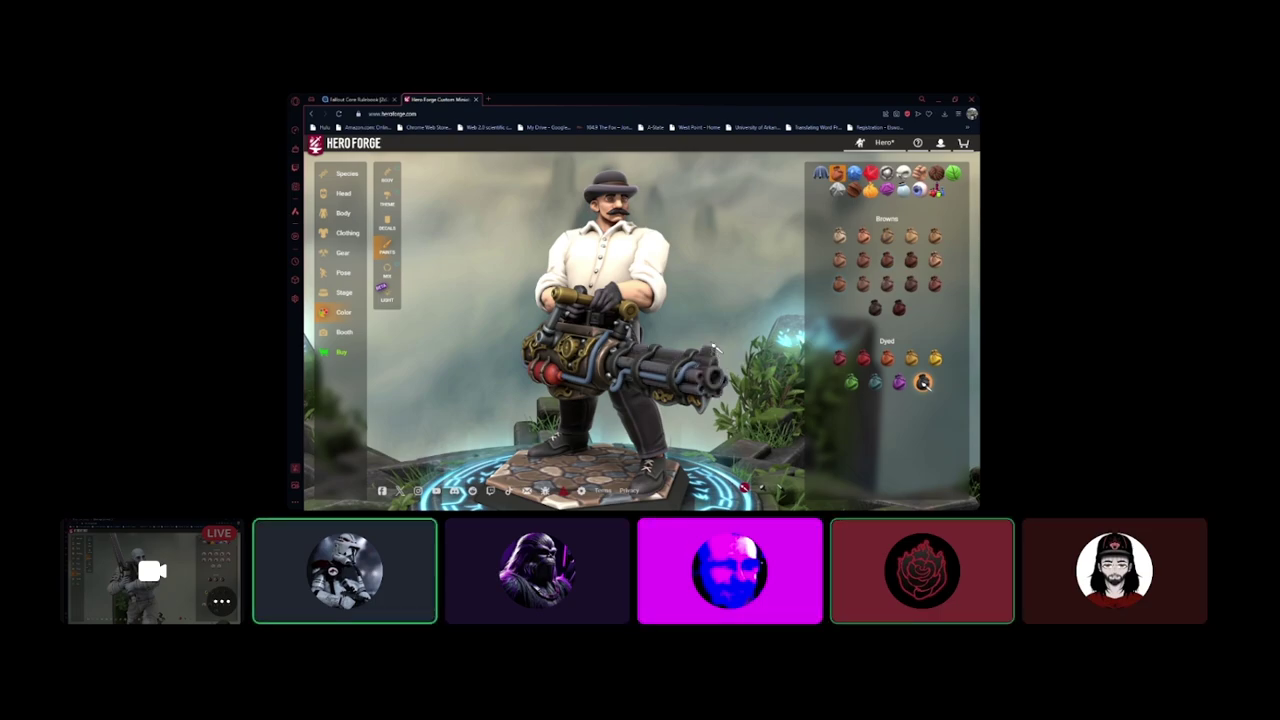
left_click_drag(722, 328, 758, 312)
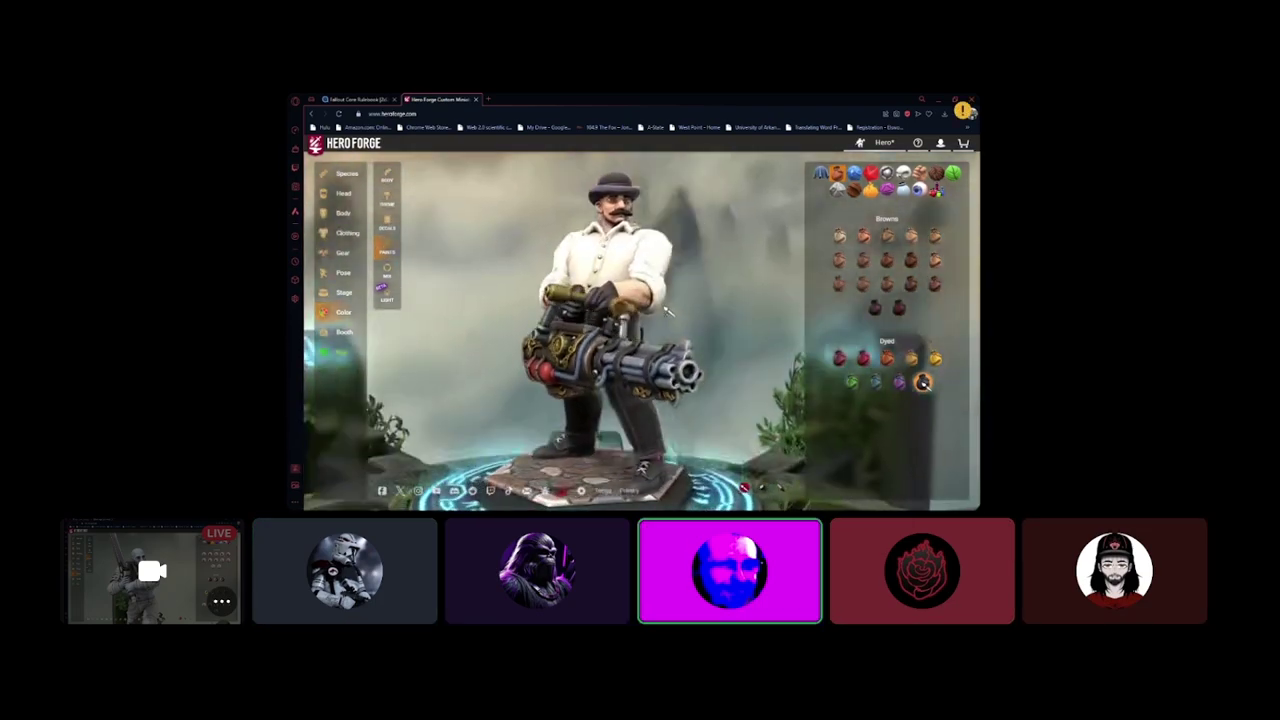
mouse_move(640, 300)
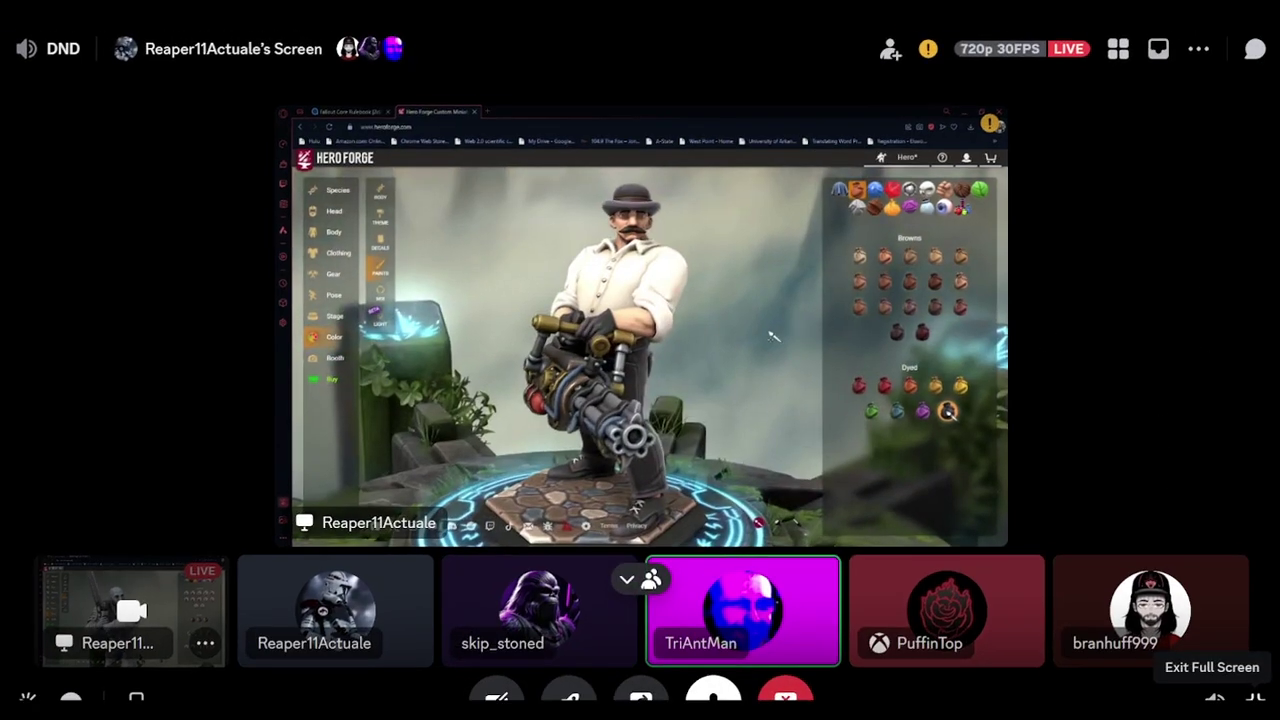
left_click(1255, 695)
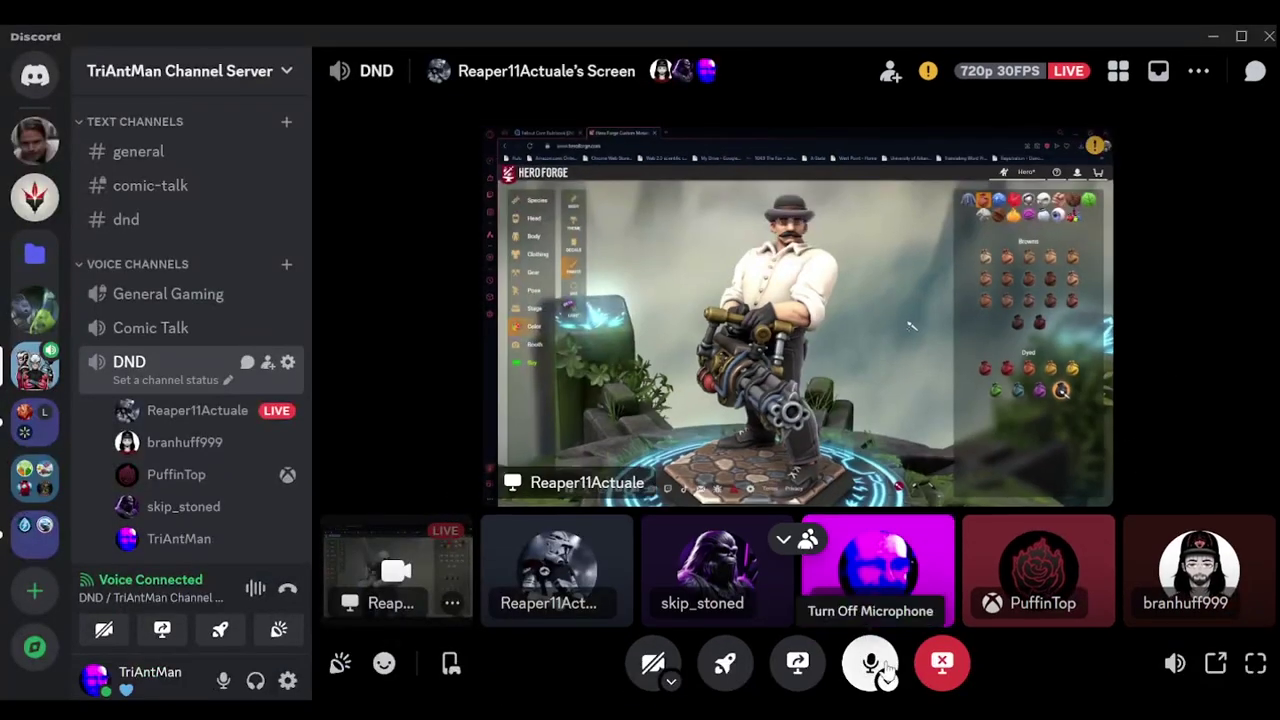
- Stop watching Reaper11Actuale's stream and toggle full screen twice, ending in windowed grid view
left_click(943, 663)
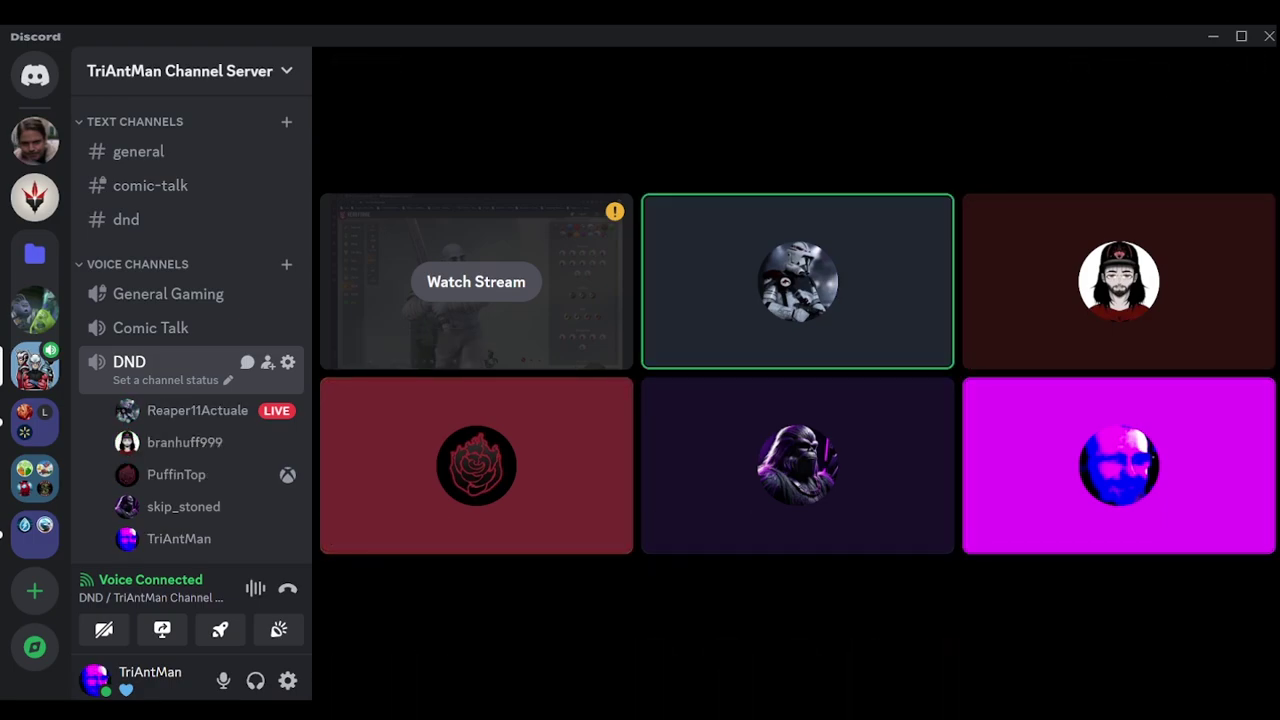
left_click(1255, 663)
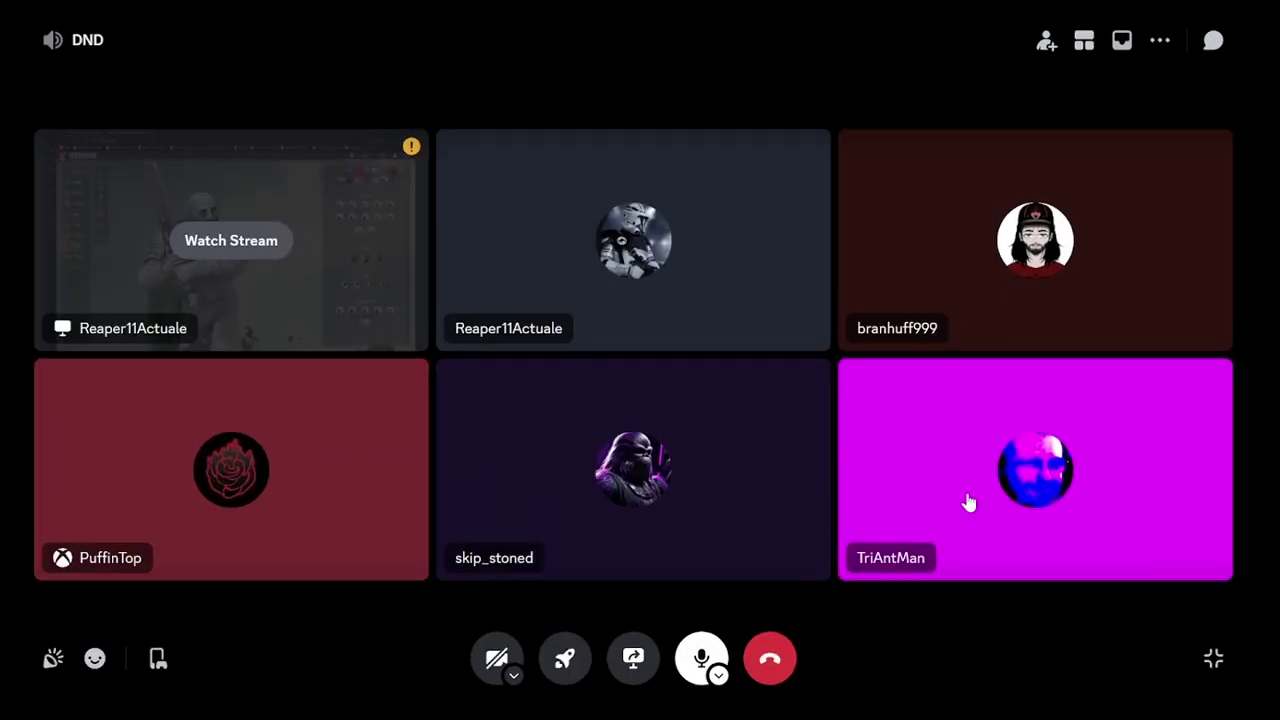
left_click(1213, 659)
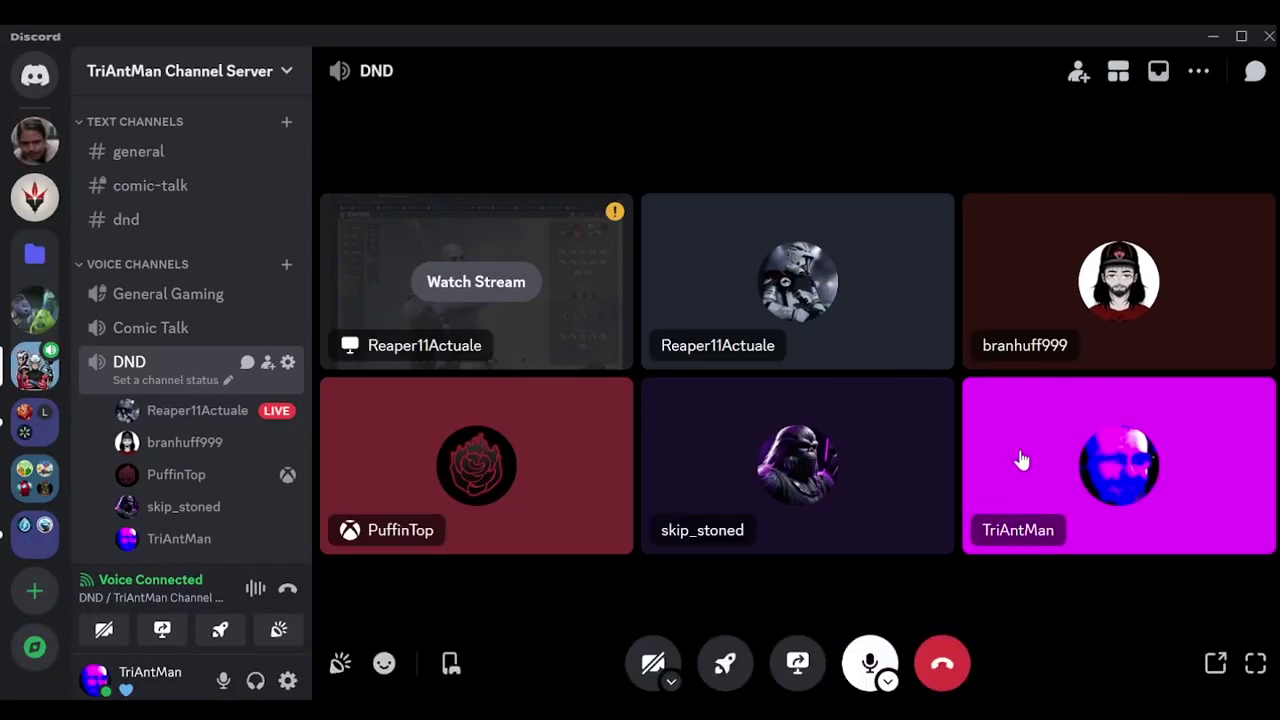
left_click(1255, 663)
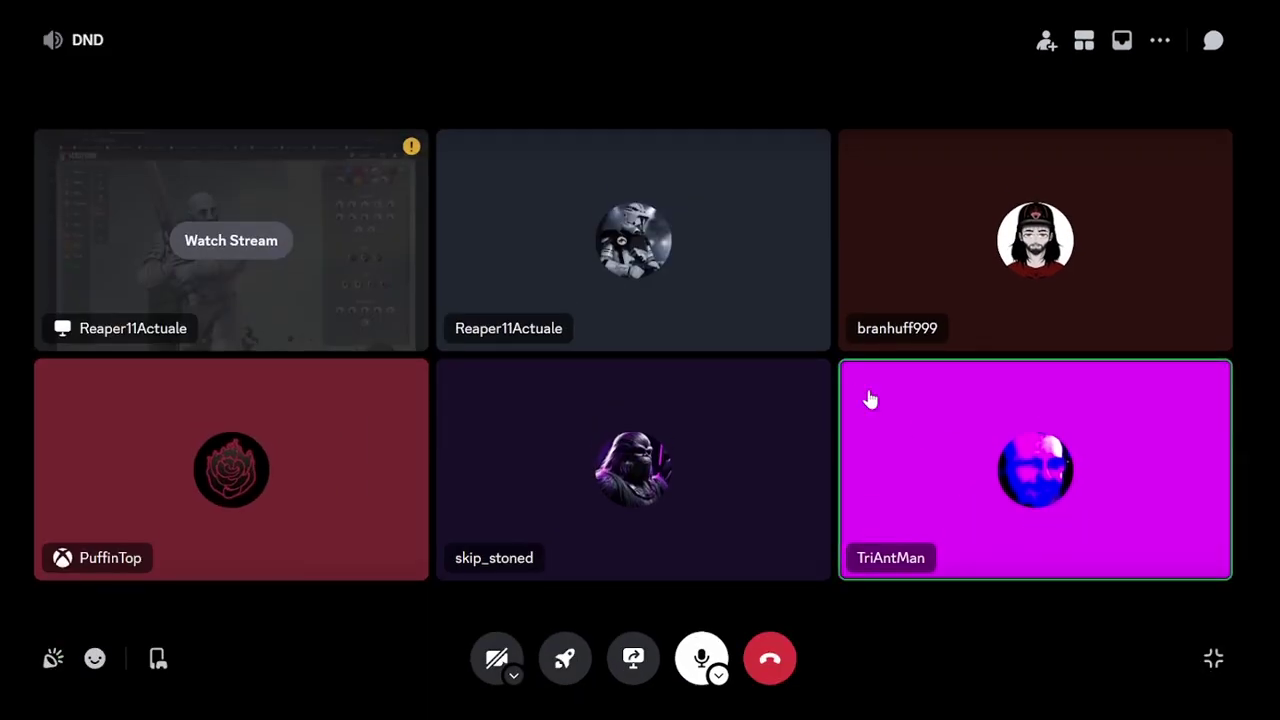
left_click(1212, 662)
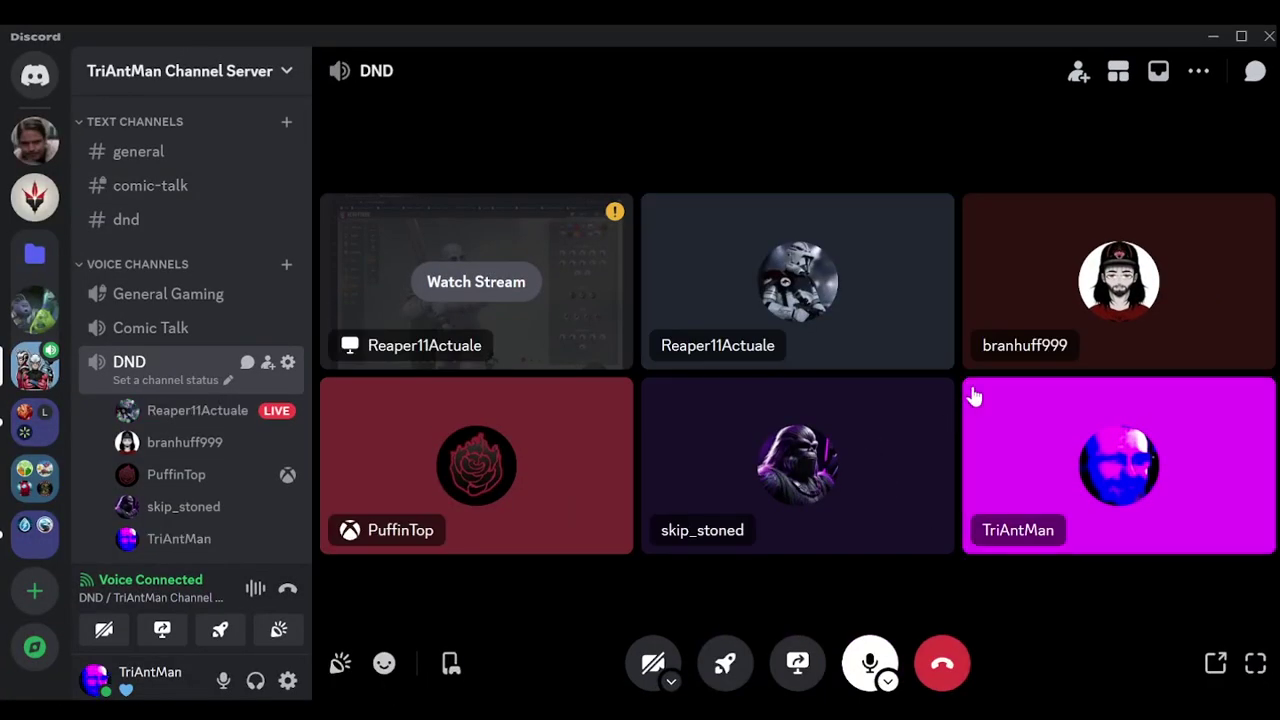